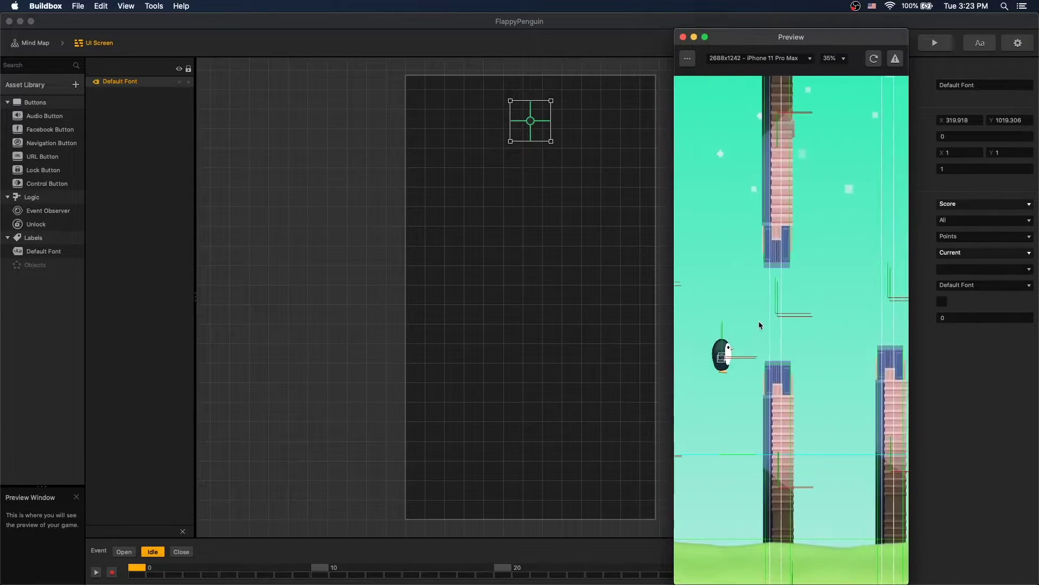
Play-test the flapping penguin through the buildings in the preview, then close the preview.
left_click(760, 323)
left_click(759, 324)
left_click(760, 323)
left_click(760, 324)
left_click(760, 324)
left_click(759, 324)
left_click(759, 323)
left_click(759, 323)
left_click(759, 323)
left_click(759, 323)
left_click(759, 323)
left_click(759, 324)
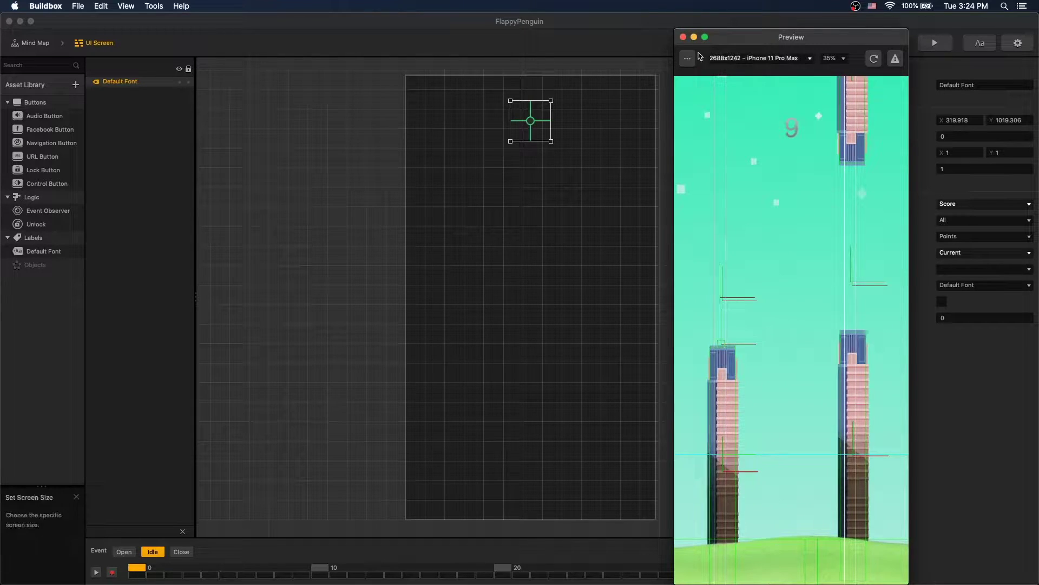
left_click(683, 36)
Add an Event Observer outside the UI Screen's frame and name it "Game Over".
left_click_drag(47, 211, 358, 120)
left_click(966, 84)
type("G")
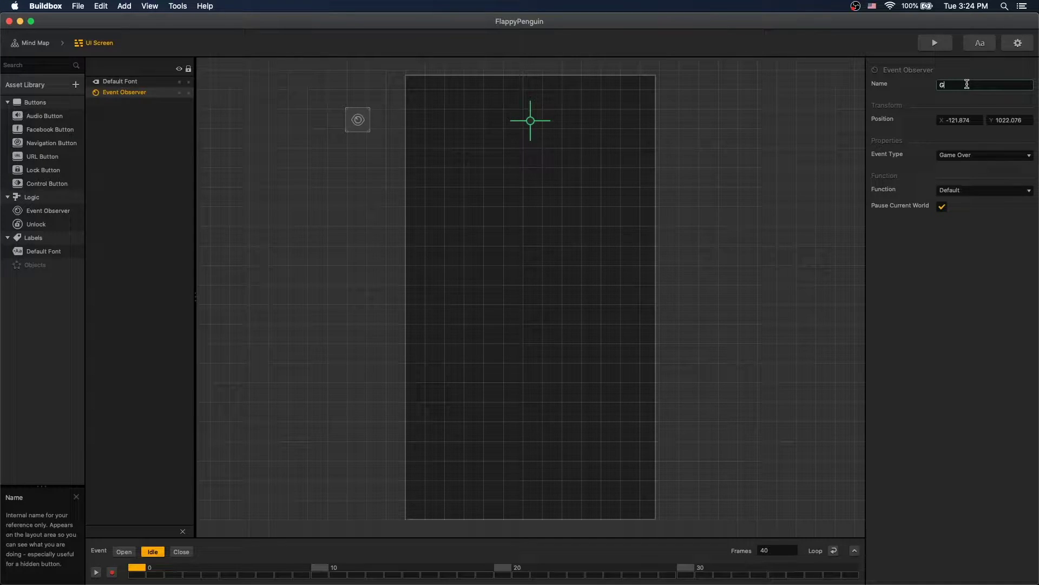
type("ame Over")
left_click(804, 174)
Add a second UI Screen node to the Mind Map and name it "Game Over UI".
left_click(34, 42)
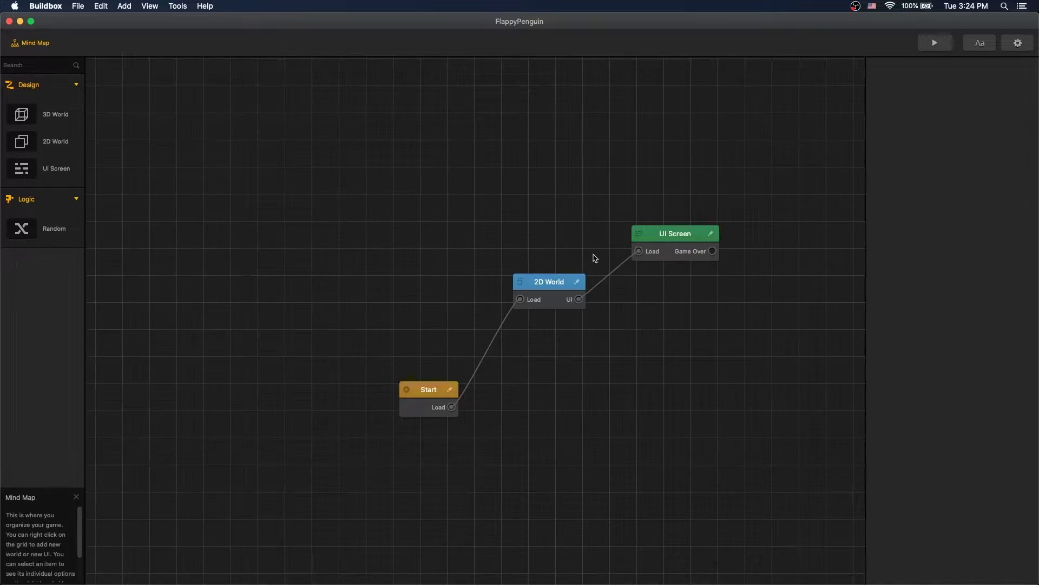
left_click_drag(24, 169, 782, 210)
left_click(944, 85)
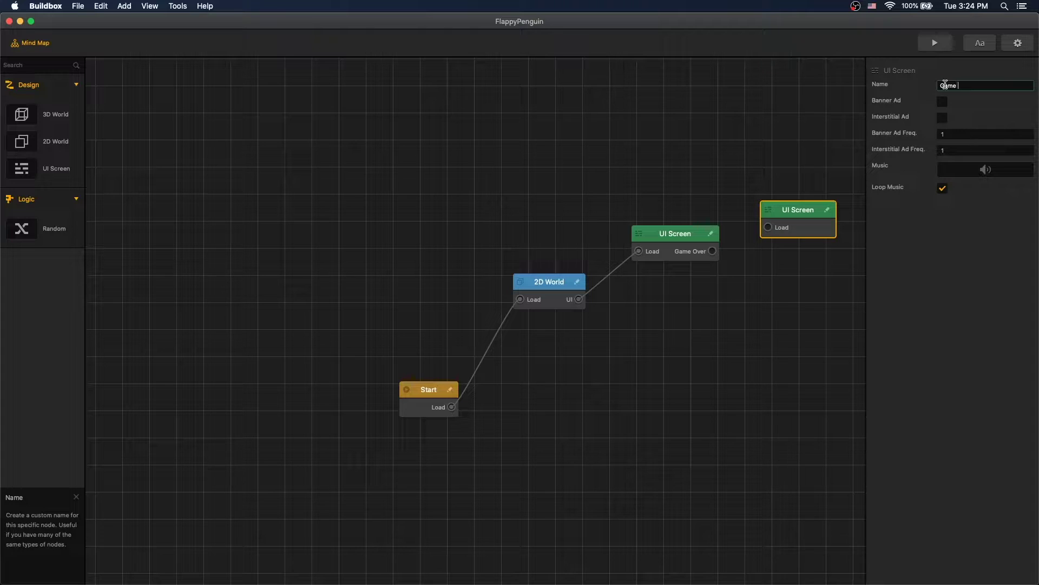
type("Game Over UI")
key("Return")
Reposition the Game Over UI node and connect the UI Screen's Game Over output to its Load input.
left_click_drag(798, 218, 784, 215)
left_click_drag(698, 242, 758, 223)
left_click(794, 206)
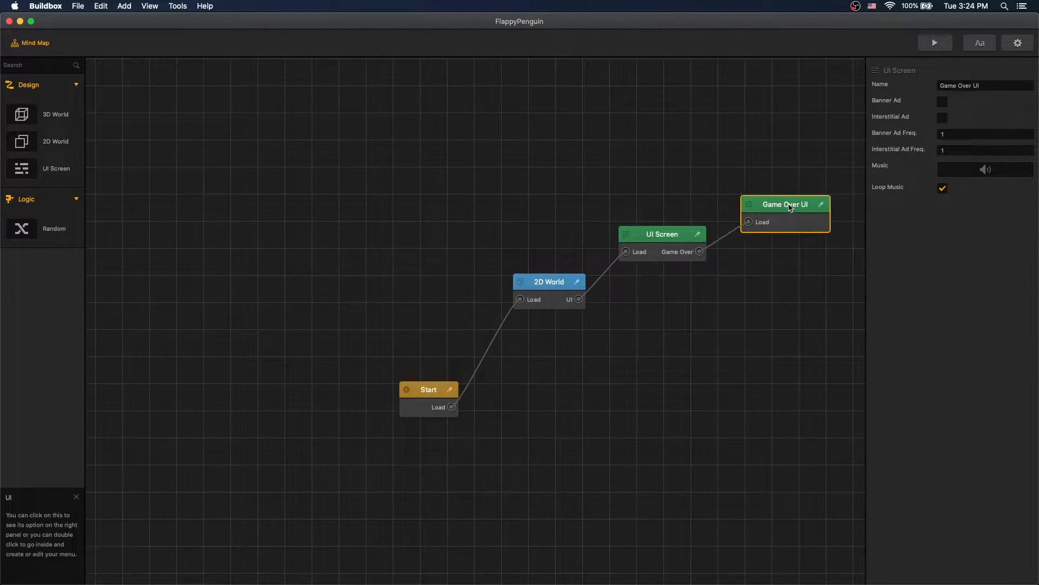
Open the Game Over UI screen and add a Default Font label reading "GAME OVER" near its top.
double_click(794, 207)
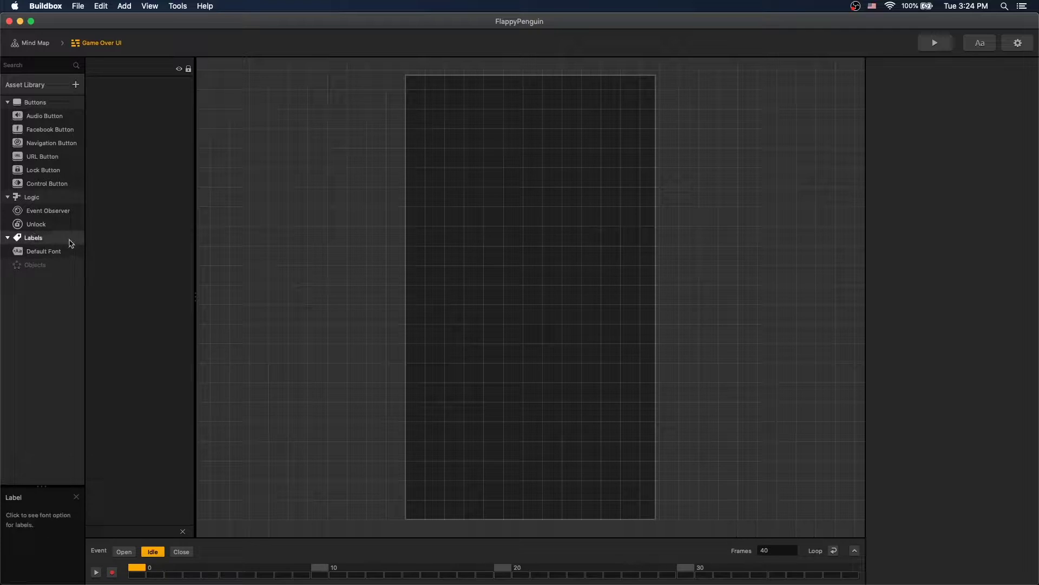
left_click_drag(39, 256, 525, 128)
left_click(955, 217)
type("GAME OVER")
key("Return")
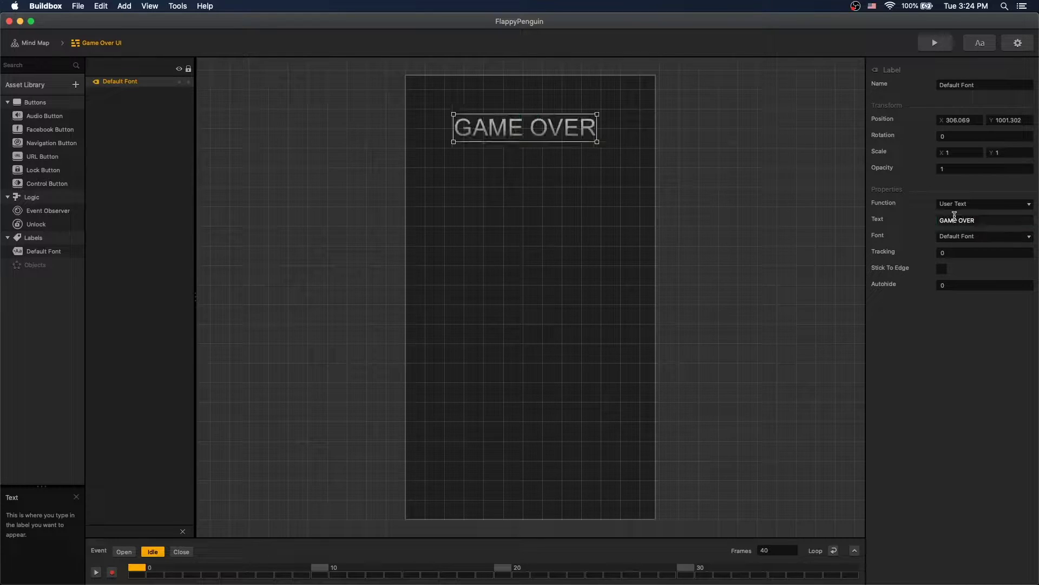
Set the Default Font's main color to golden yellow, disable its gradient and enable its shadow.
left_click(981, 45)
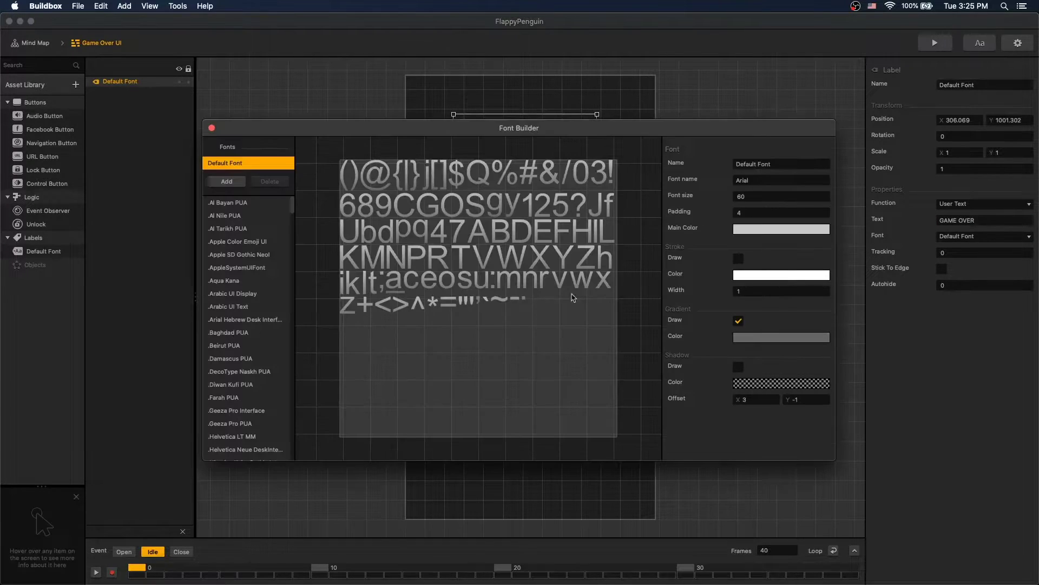
left_click(760, 229)
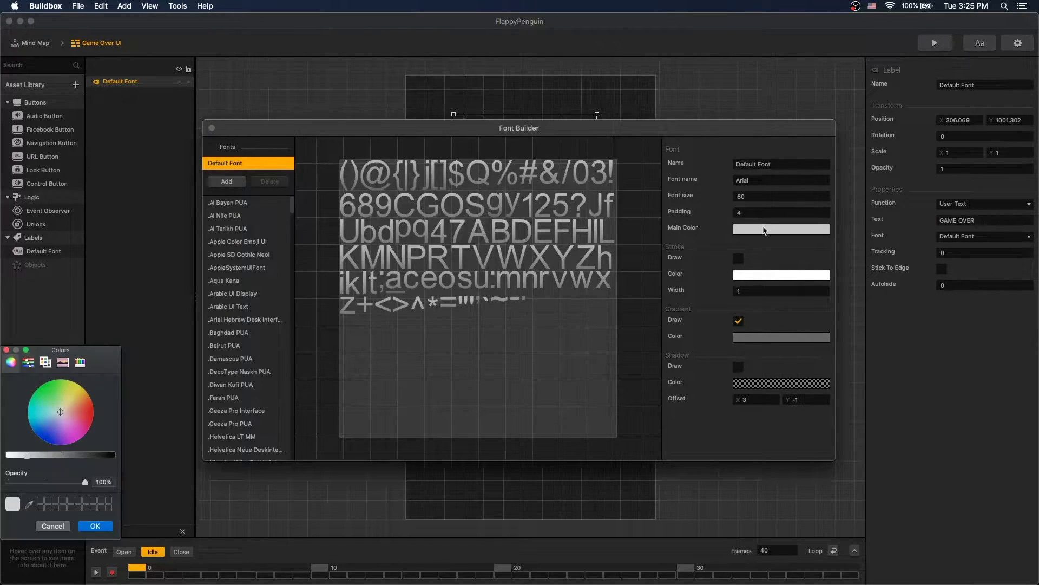
left_click(75, 395)
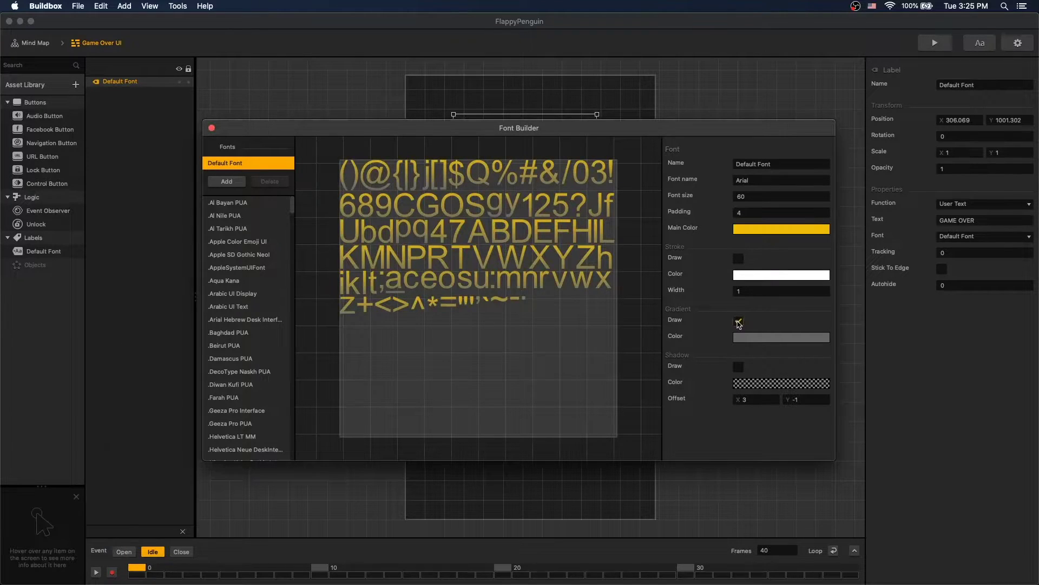
left_click(738, 322)
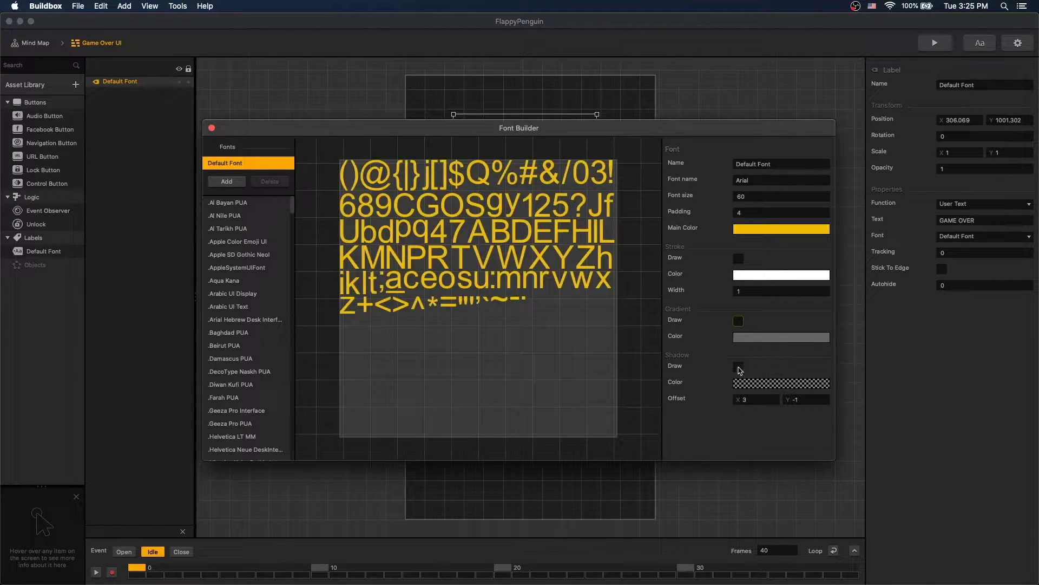
left_click(738, 368)
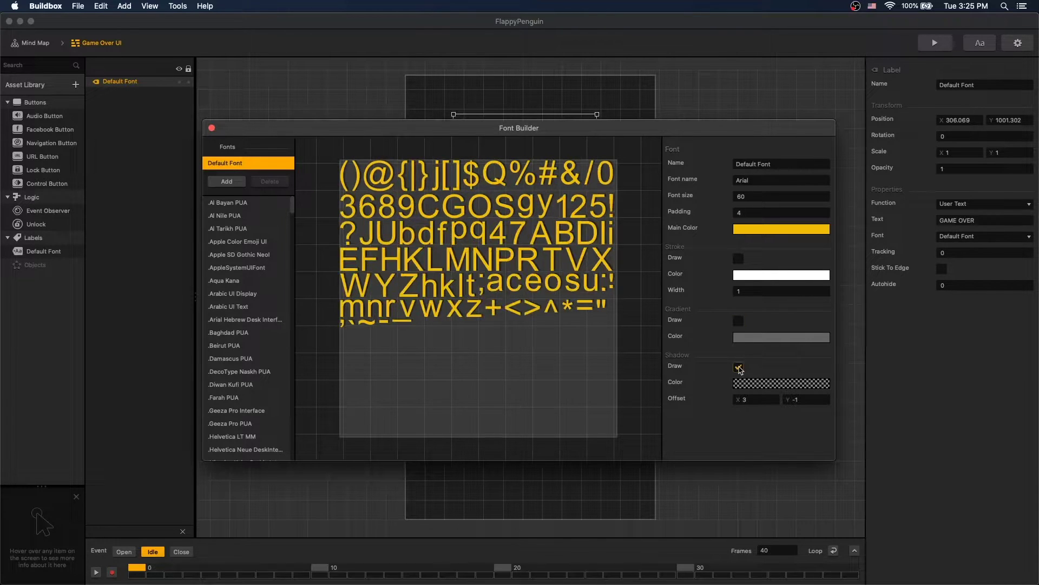
key("Escape")
left_click(528, 144)
left_click(642, 262)
Add a Default Font label reading "Best:" below the GAME OVER title, at about X 190, Y 769.
left_click_drag(52, 255, 482, 222)
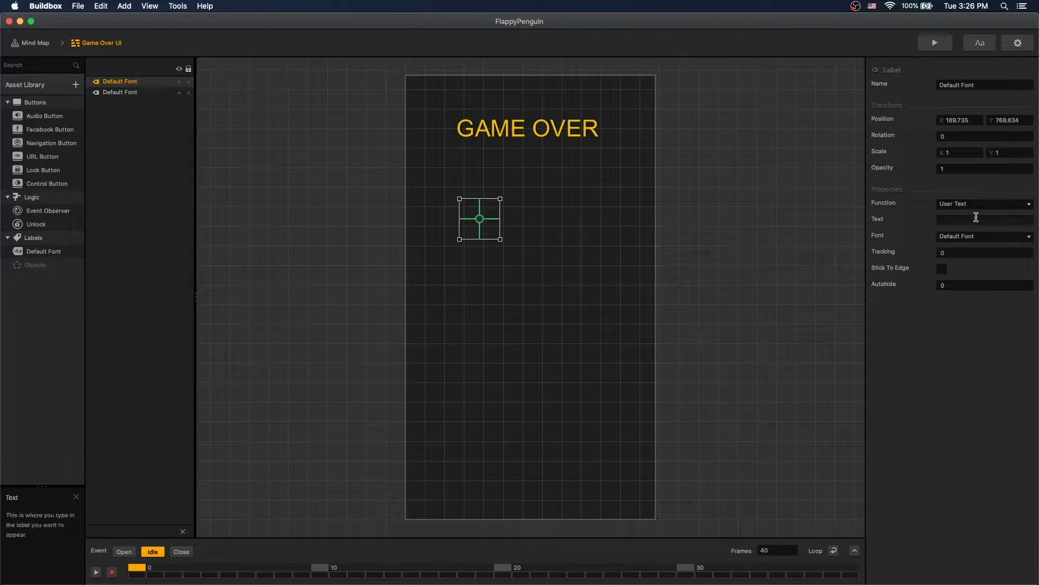
left_click(954, 220)
key("Return")
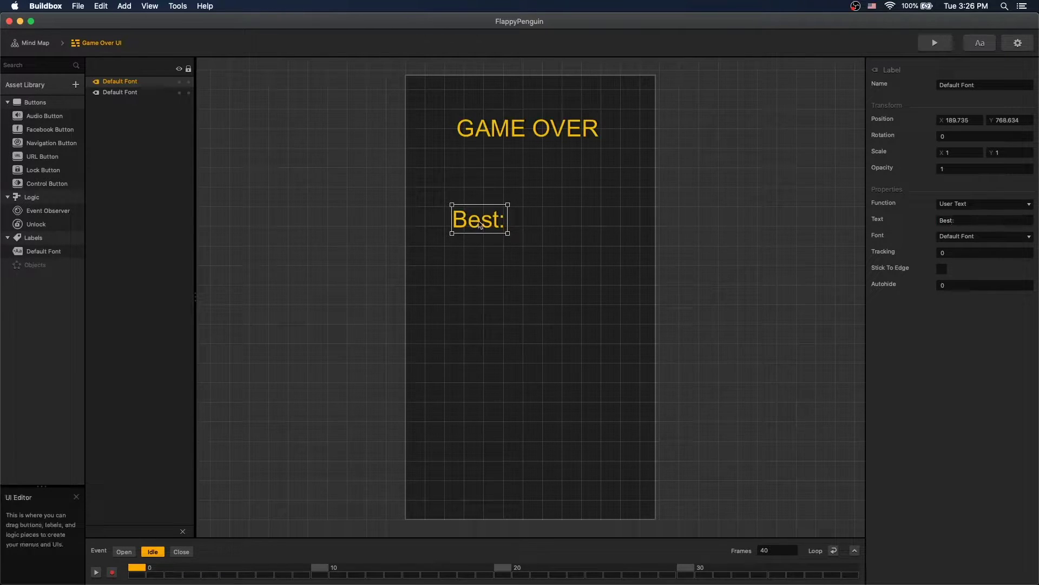
Duplicate the Best label, set the copy's X position to 400.735 and make it a Score label showing the Best amount.
key("super+d")
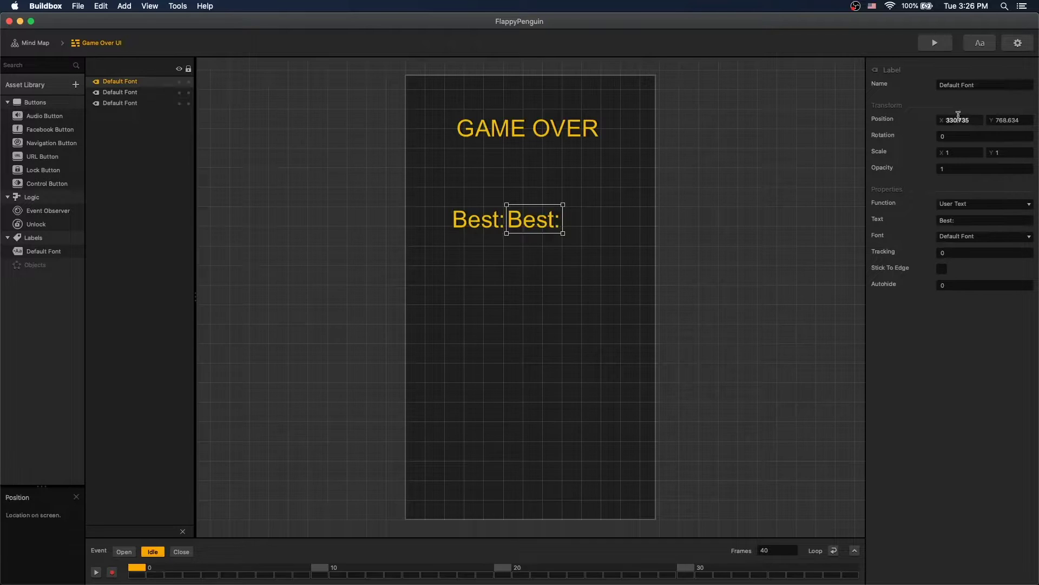
left_click_drag(954, 120, 921, 119)
key("Return")
left_click(995, 205)
left_click(973, 227)
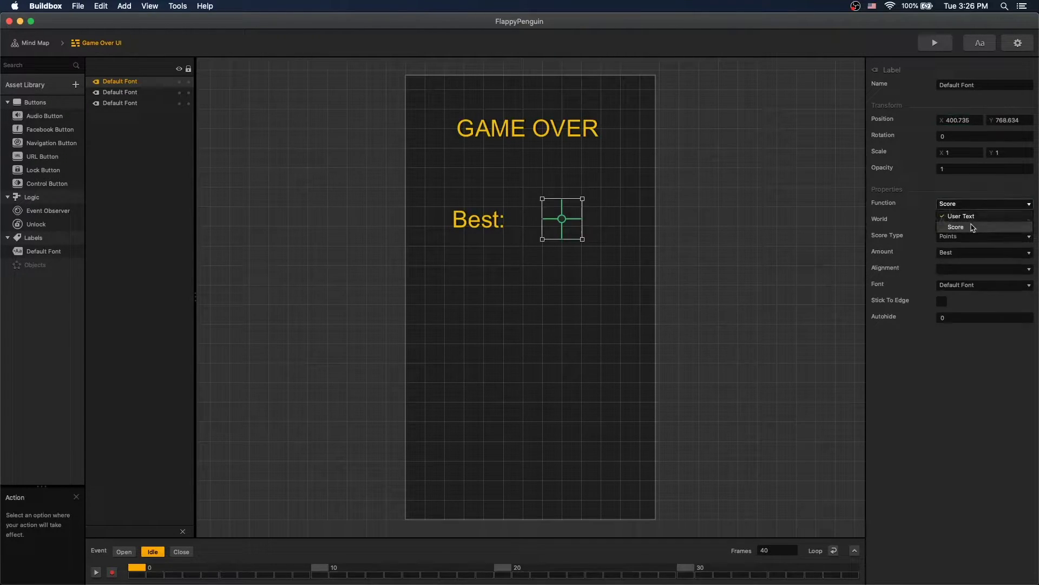
left_click(958, 252)
left_click(957, 263)
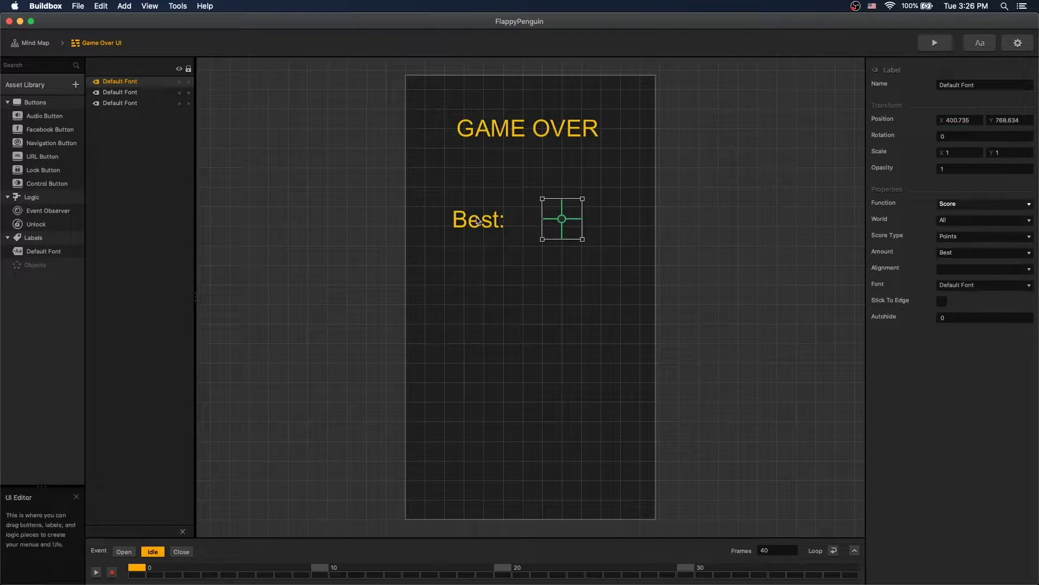
Duplicate the Best label and its score label to Y 668.634, and set the copied text to "Current:".
left_click(478, 221, "shift")
key("super+d")
left_click(482, 259)
type("C")
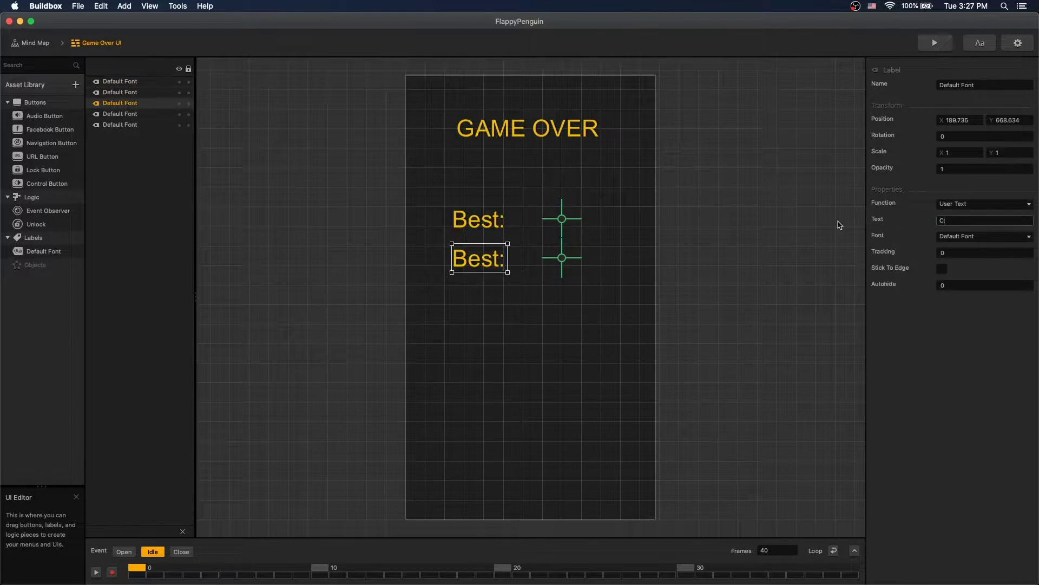
type("urrent:")
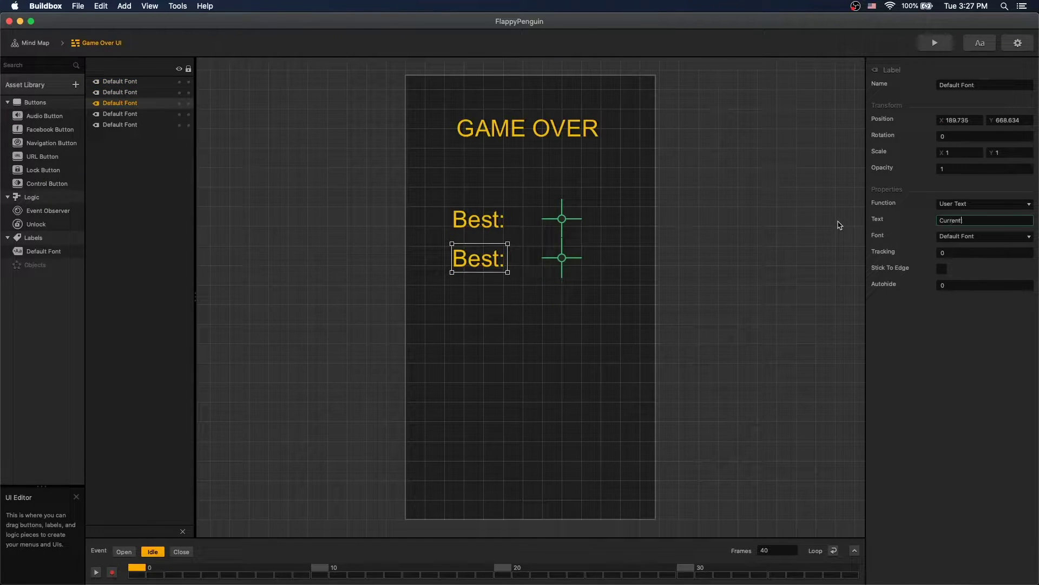
key("Return")
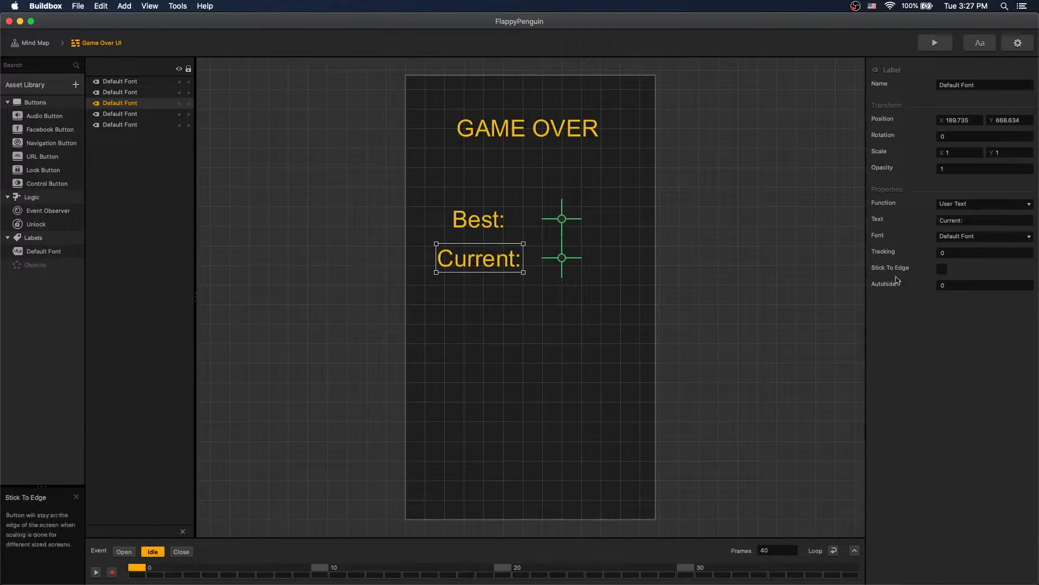
Set the amount of the score label beside "Current:" to Current.
left_click(560, 259)
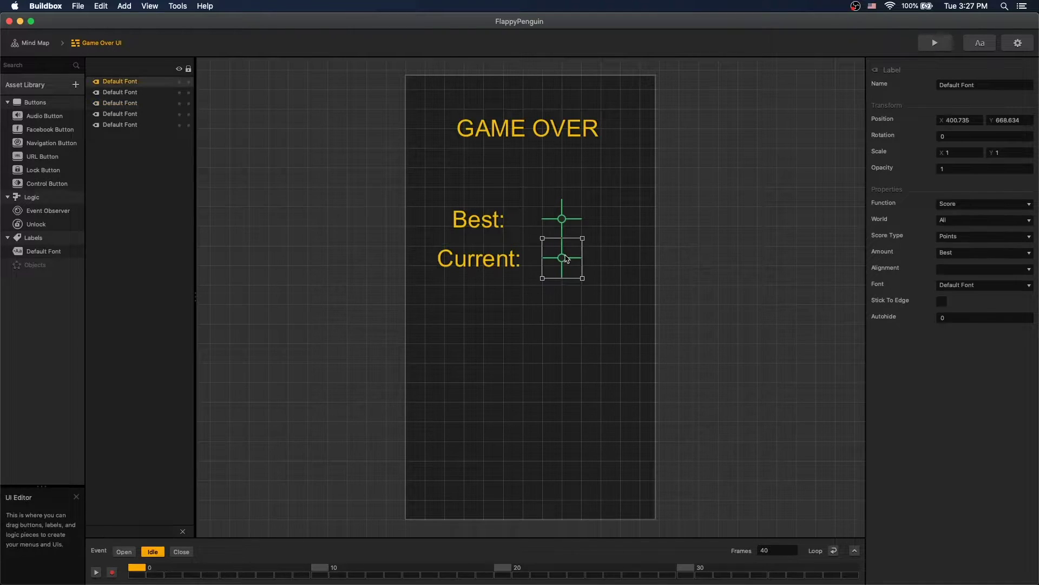
left_click(969, 252)
left_click(966, 277)
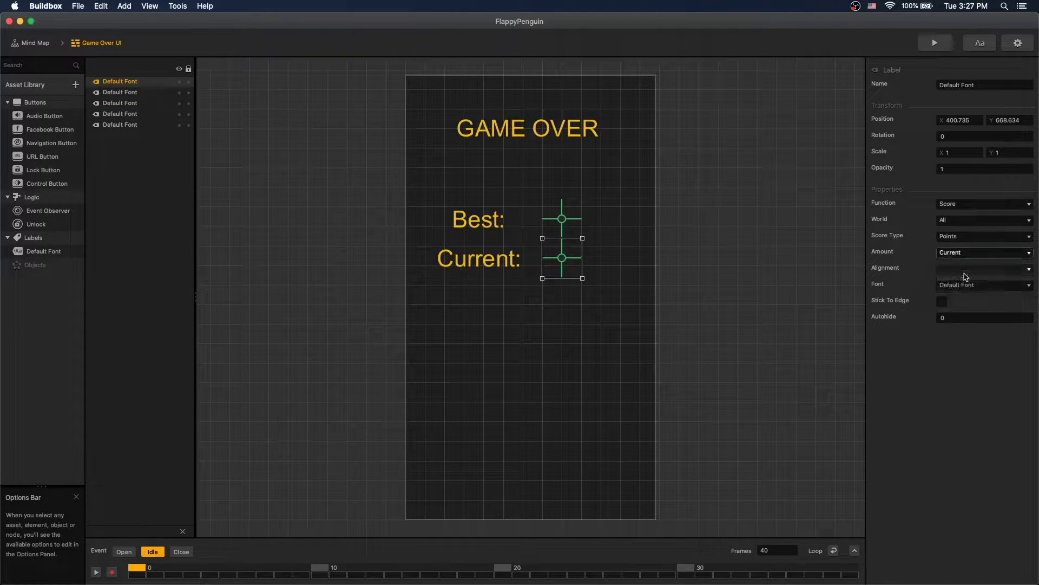
left_click(809, 275)
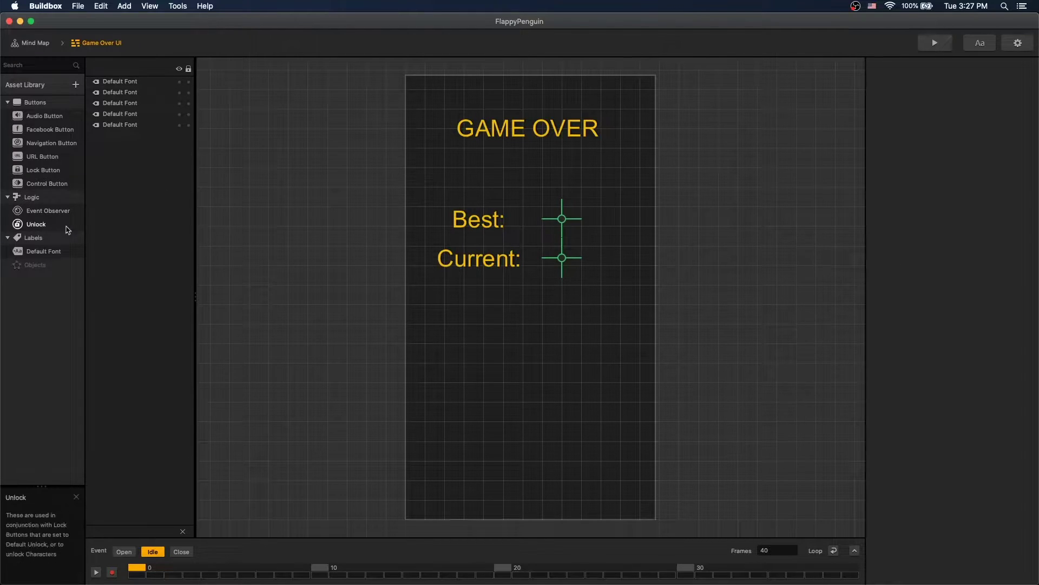
Add a Default Font label reading "TAP TO PLAY" centered in the lower part, at about X 325, Y 335.
left_click_drag(46, 251, 542, 391)
left_click(950, 222)
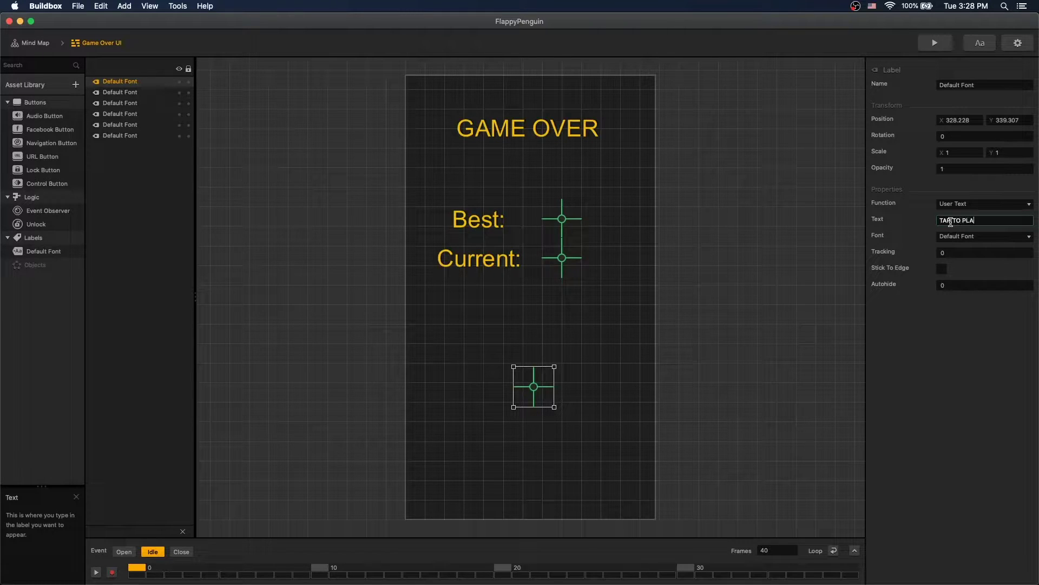
type("TAP TO PLAY")
key("Return")
left_click_drag(530, 398, 528, 400)
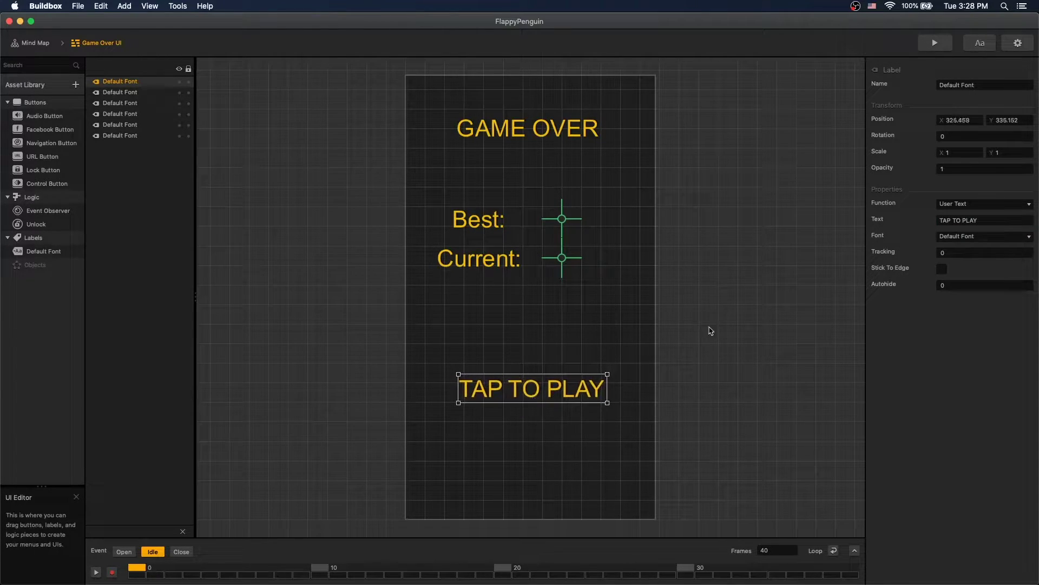
left_click(739, 327)
Move the "Current:" label slightly right and the "Best:" label slightly left so their left edges line up.
left_click(487, 263)
left_click_drag(471, 260, 479, 259)
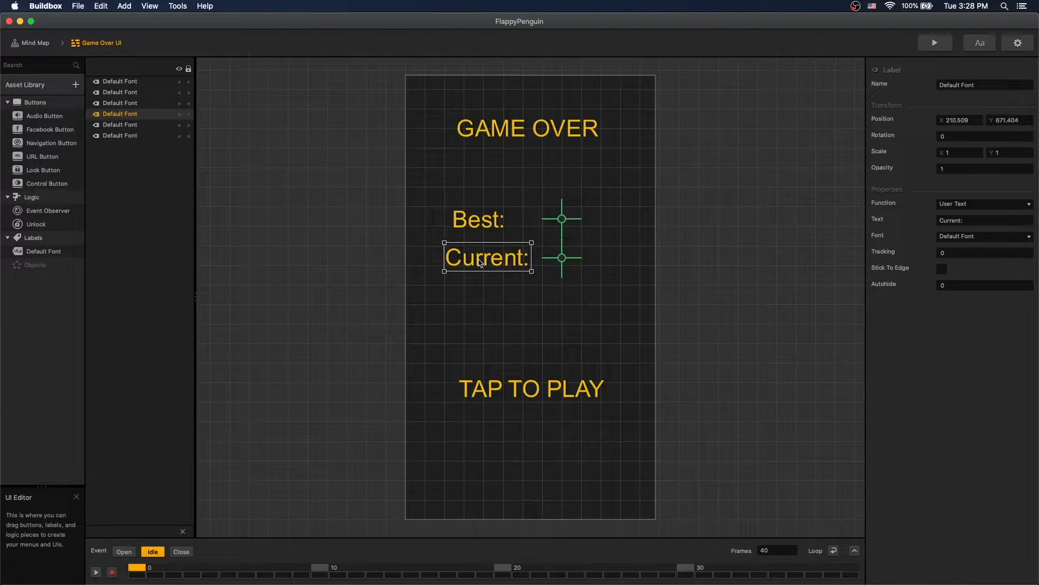
left_click(723, 283)
left_click(475, 222)
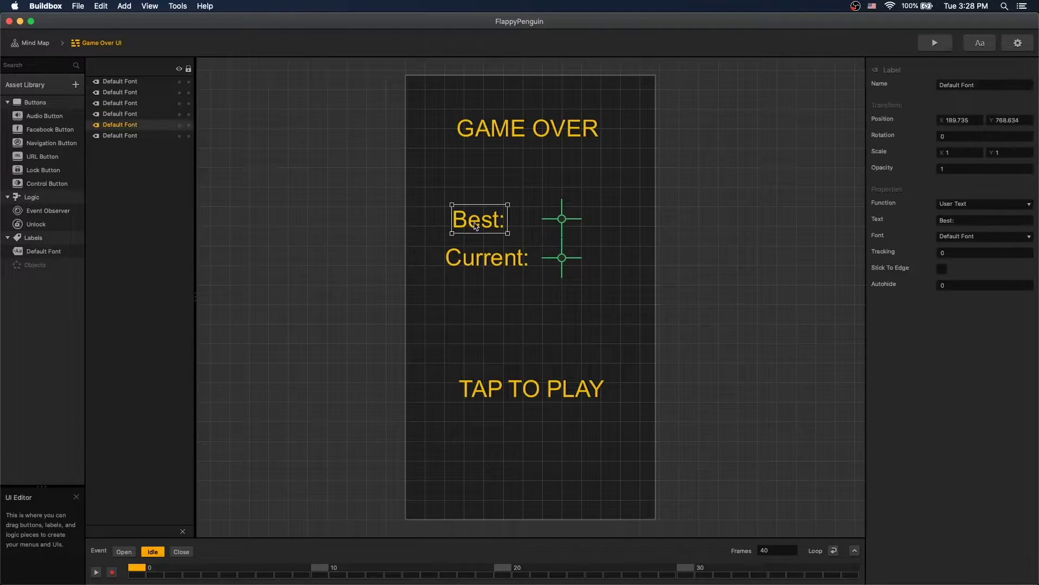
left_click_drag(480, 220, 475, 220)
left_click(642, 219)
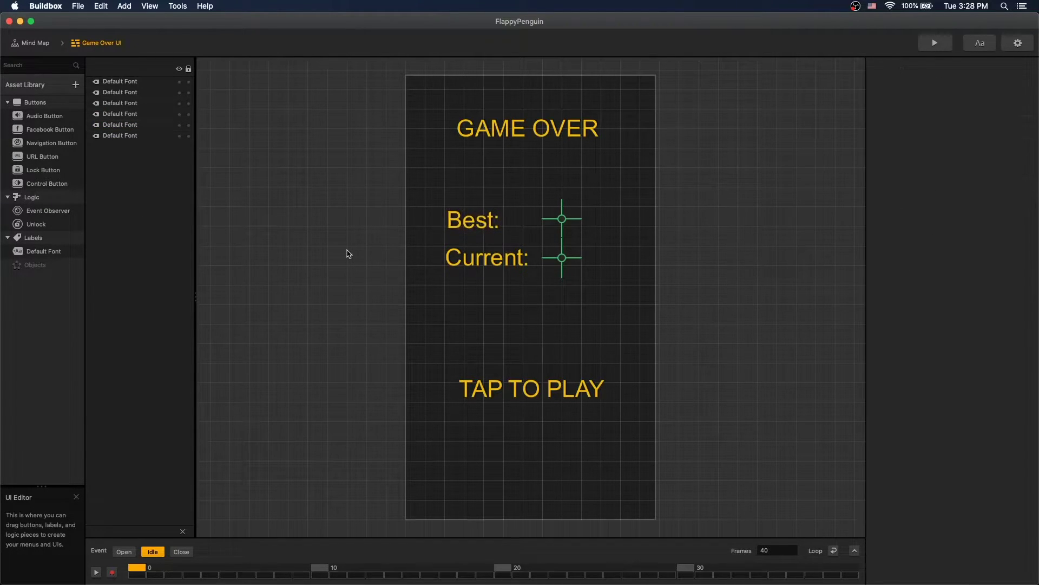
Add a Navigation Button scaled to cover the whole Game Over screen and set its function to Restart.
mouse_move(32, 145)
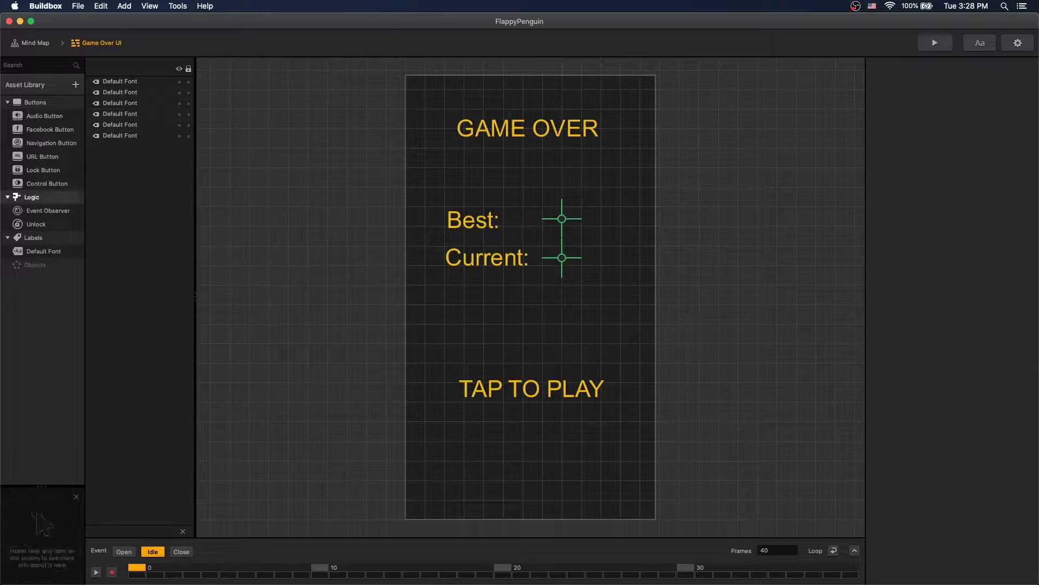
left_click_drag(76, 143, 684, 531)
left_click(984, 391)
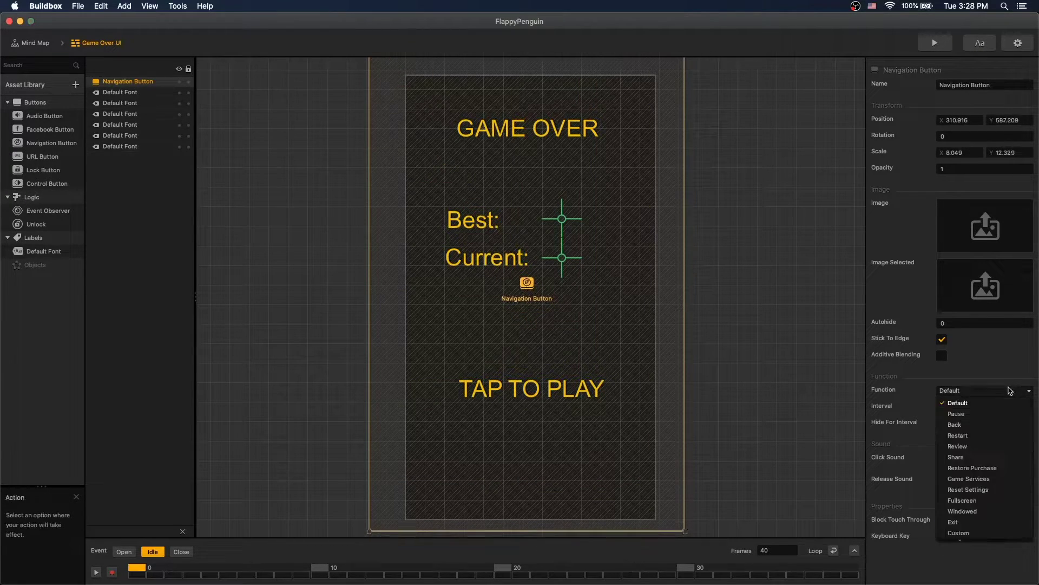
left_click(964, 436)
left_click(752, 401)
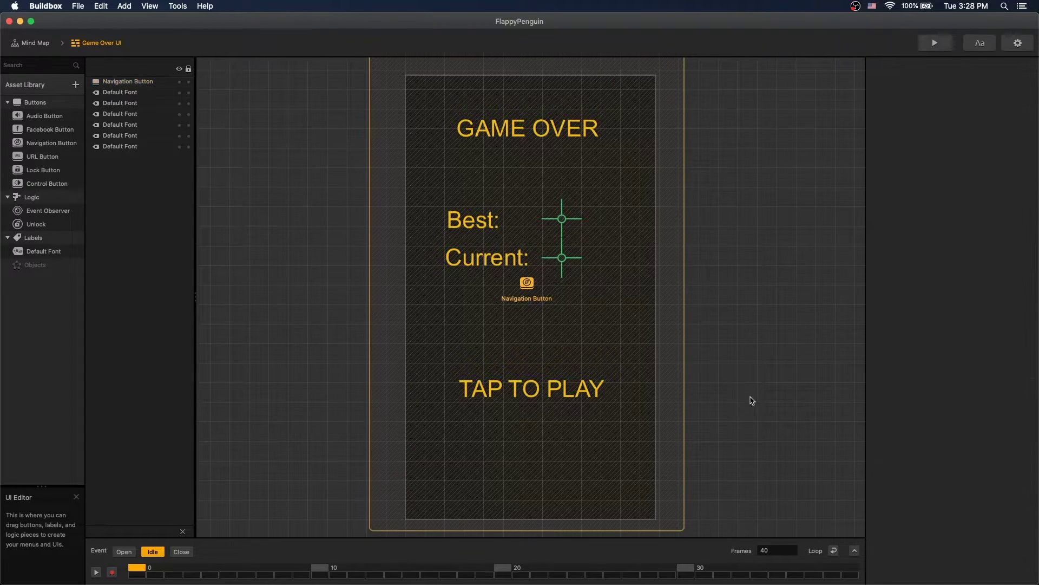
Preview the game, play until the penguin dies to check the Game Over screen, and close the preview.
left_click(935, 42)
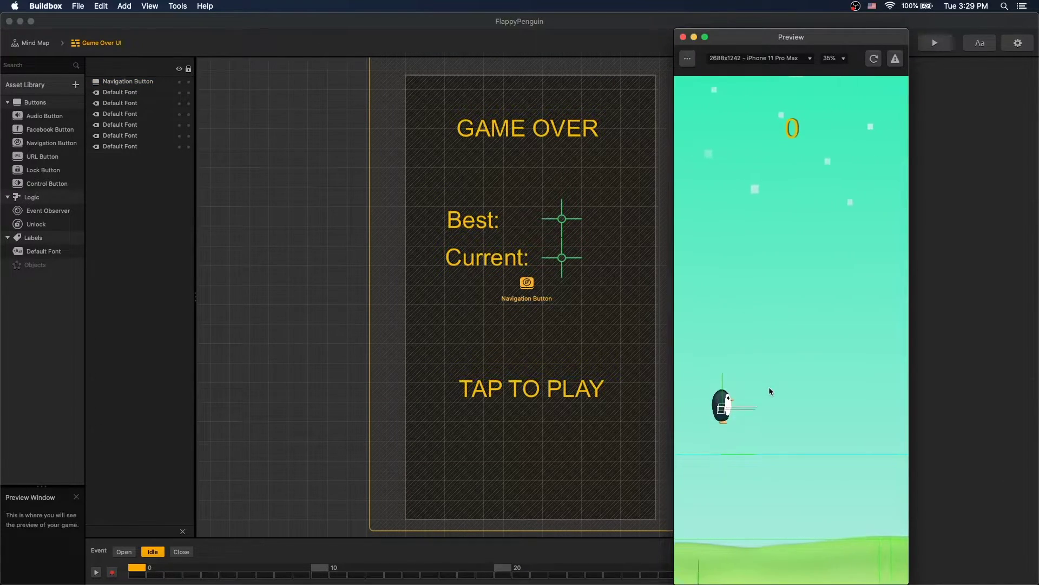
left_click(769, 386)
left_click(769, 387)
left_click(769, 386)
left_click(768, 386)
left_click(769, 386)
left_click(769, 387)
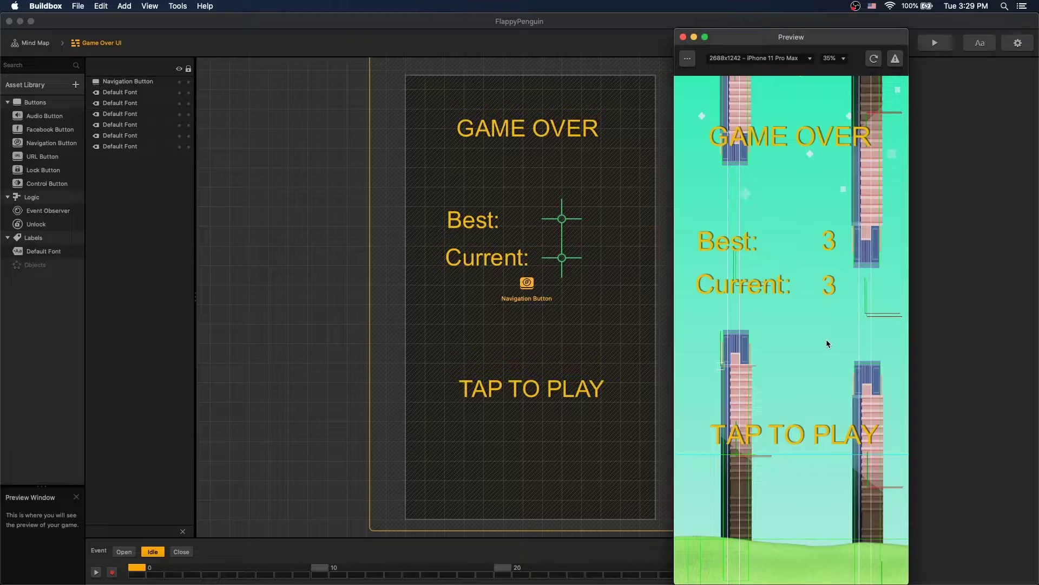
left_click(683, 37)
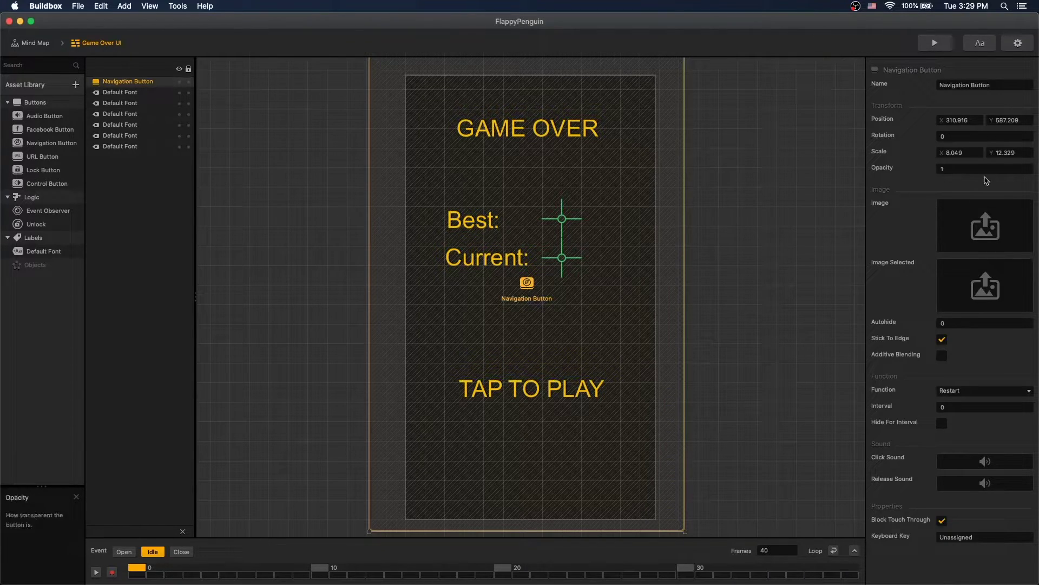
Assign the second Rectangle sprite as the Navigation Button's image, with its contrast set to -1 so it is black.
left_click(1022, 209)
left_click(302, 404)
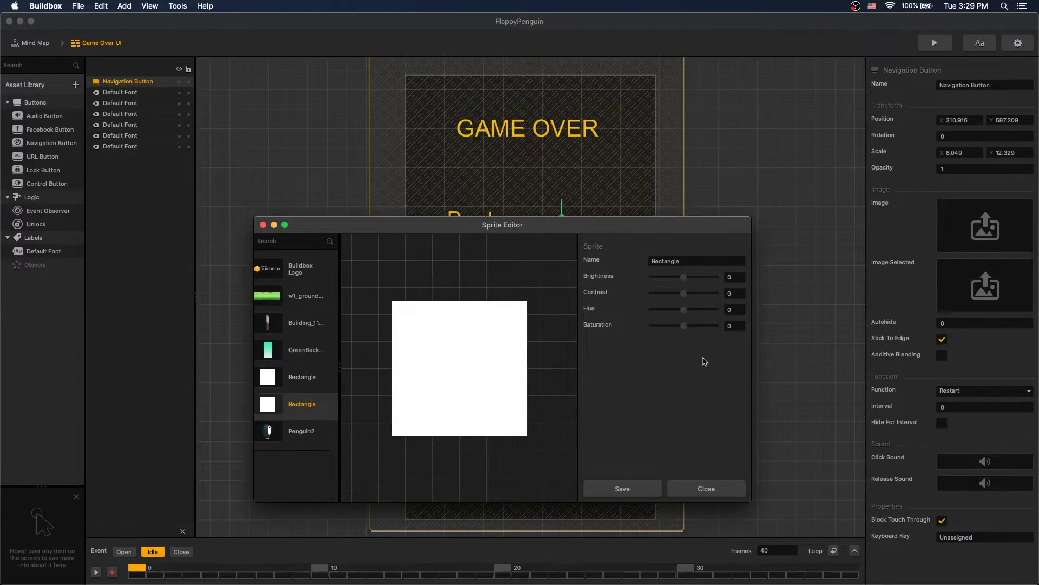
left_click_drag(683, 292, 608, 297)
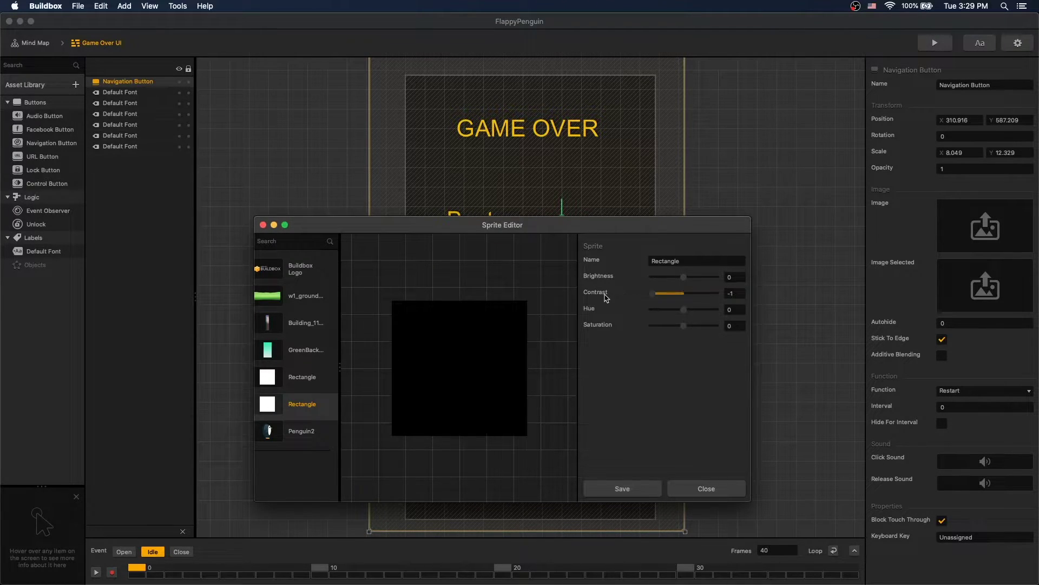
left_click(623, 488)
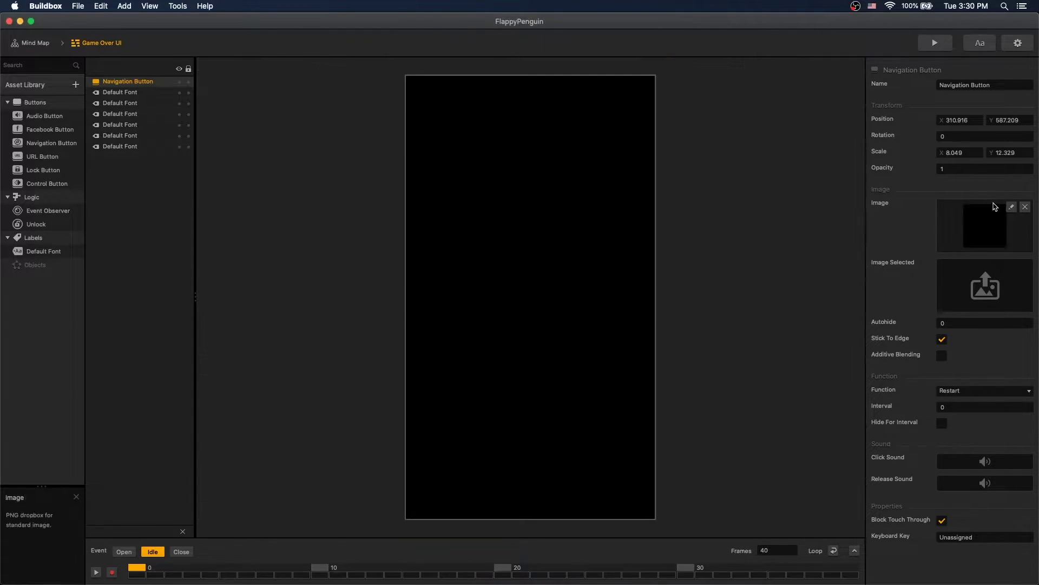
Set the Navigation Button's opacity to 0.7.
double_click(948, 169)
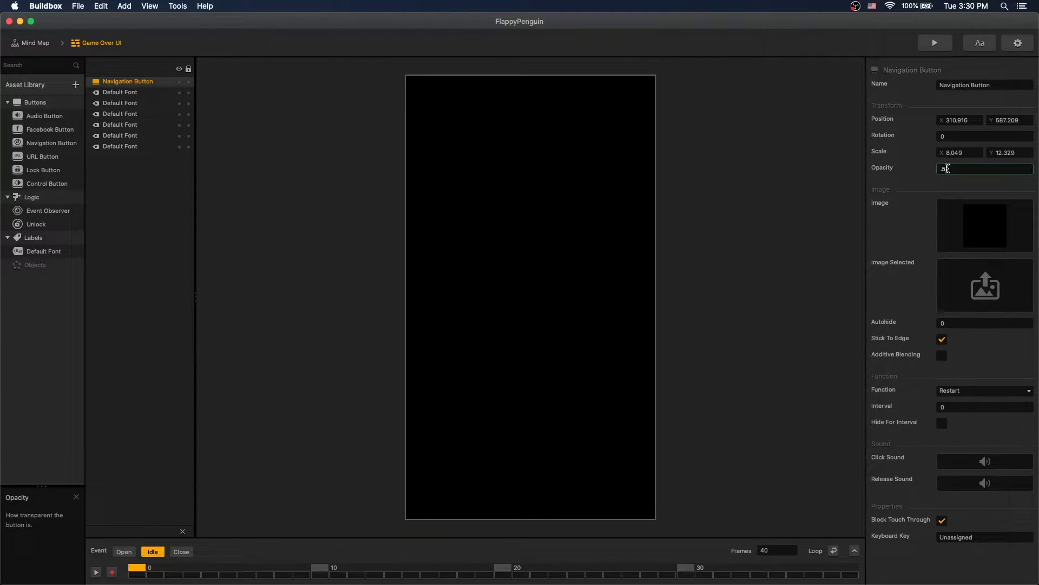
key("Return")
type(".7")
key("Return")
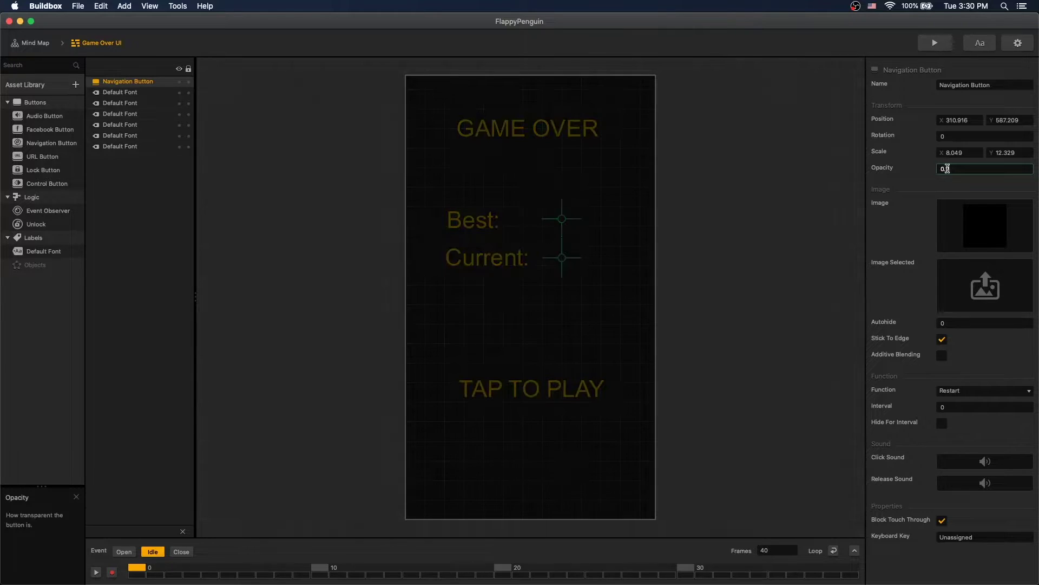
Move the Navigation Button beneath all the labels in the layer order and save the project.
left_click_drag(151, 82, 145, 150)
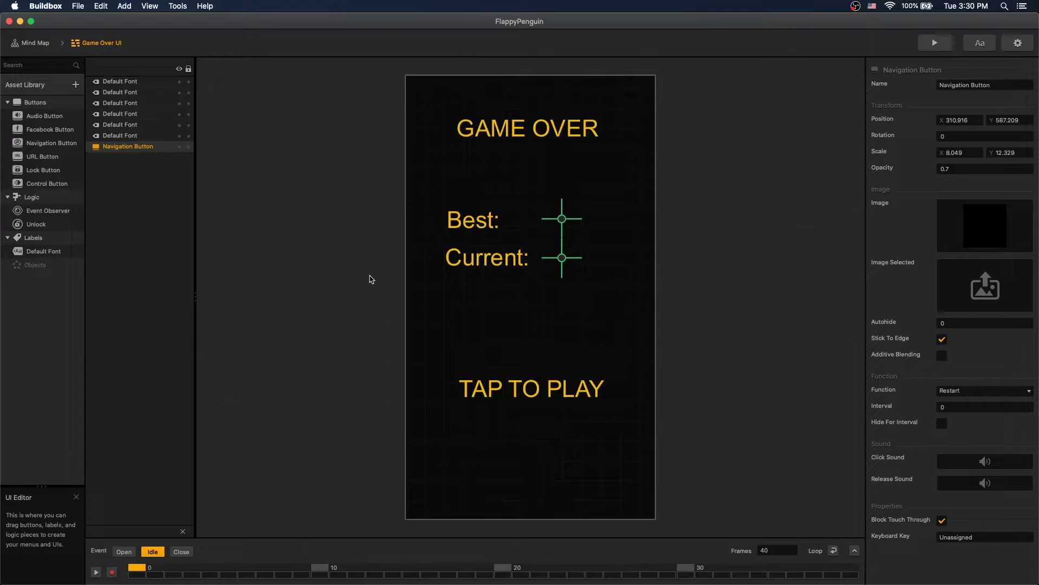
key("super+s")
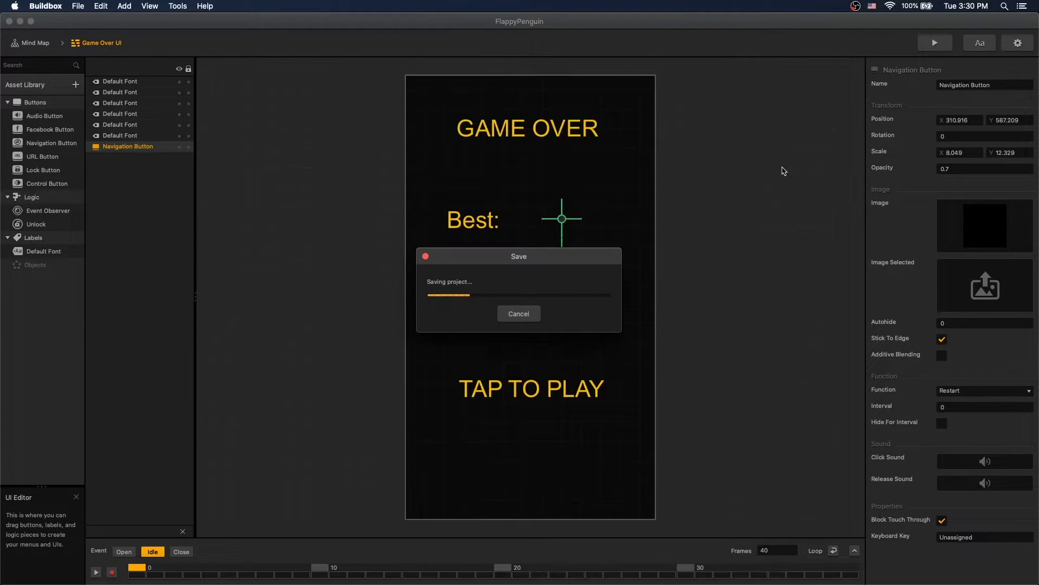
Preview the game over several rounds to check the darkened Game Over screen, the scores and the tap-to-restart, and close the preview.
left_click(933, 43)
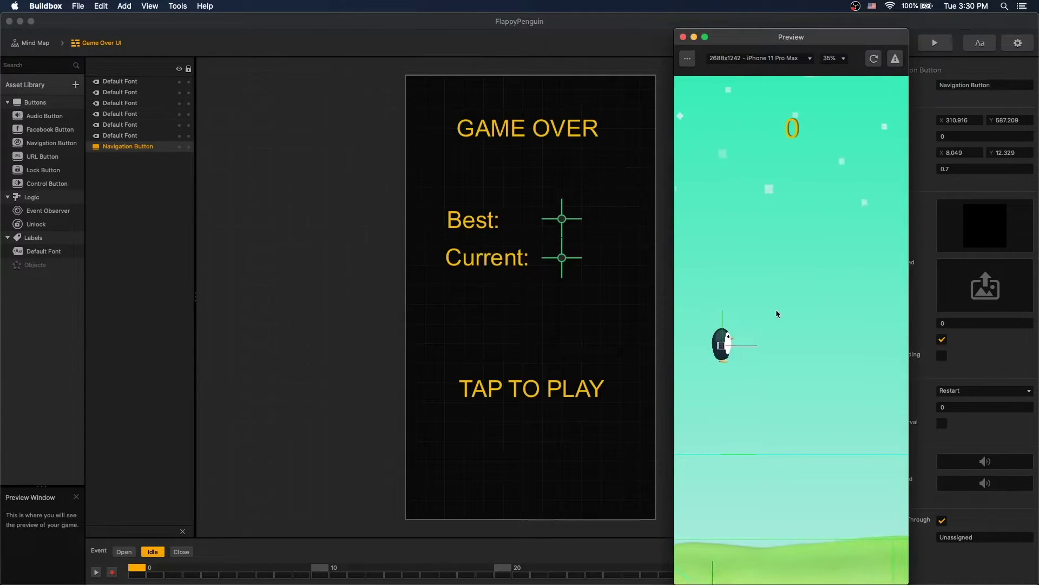
left_click(775, 310)
left_click(775, 303)
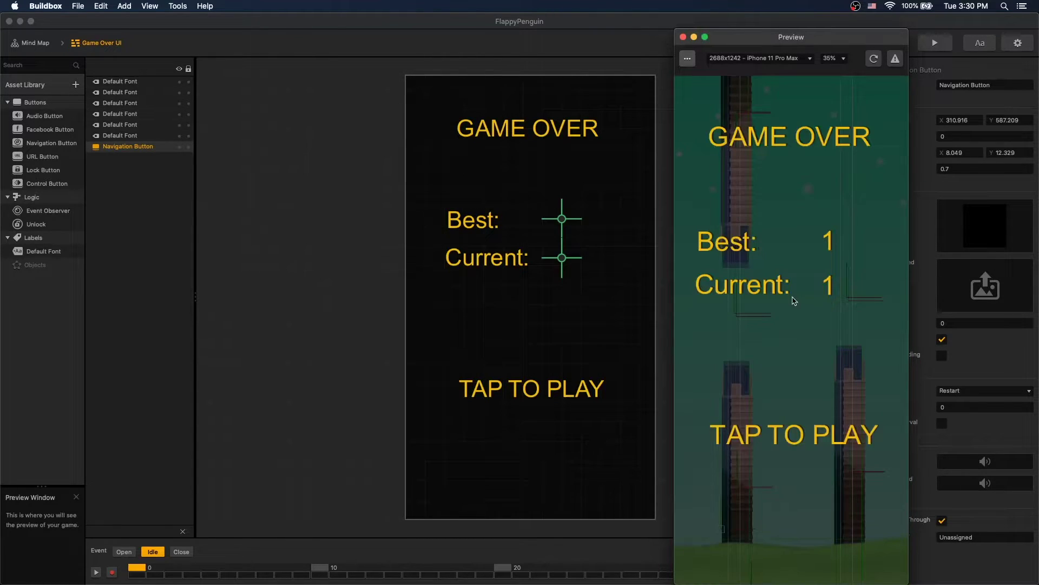
left_click(765, 238)
left_click(765, 238)
left_click(764, 237)
left_click(764, 237)
left_click(764, 238)
left_click(765, 239)
left_click(765, 239)
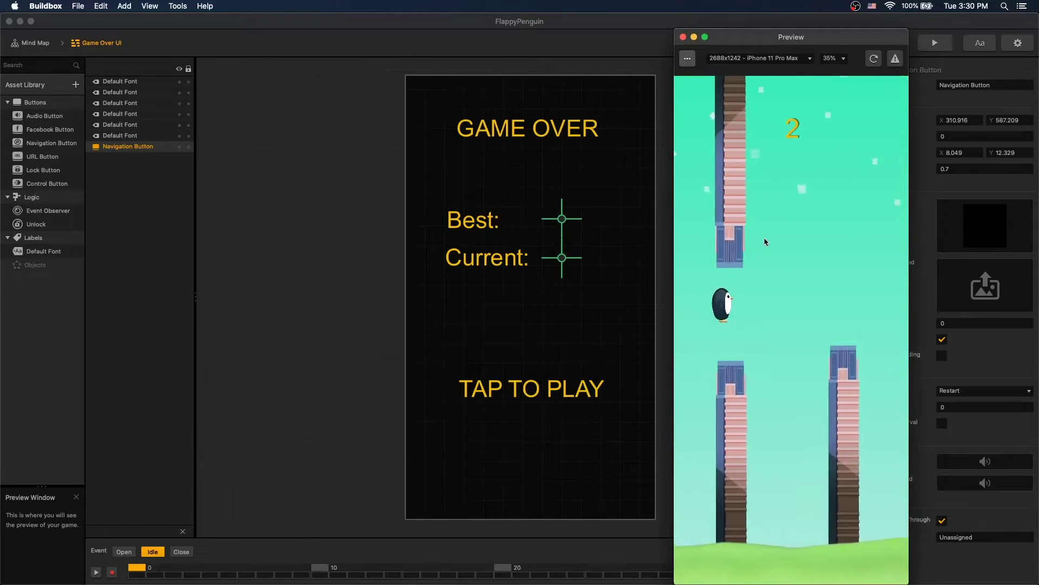
left_click(764, 238)
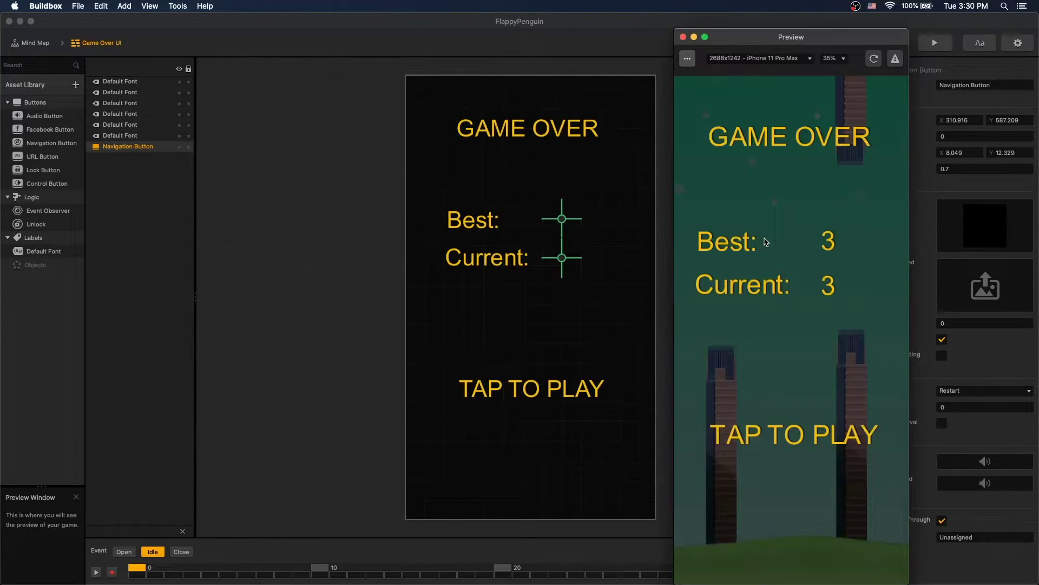
left_click(773, 416)
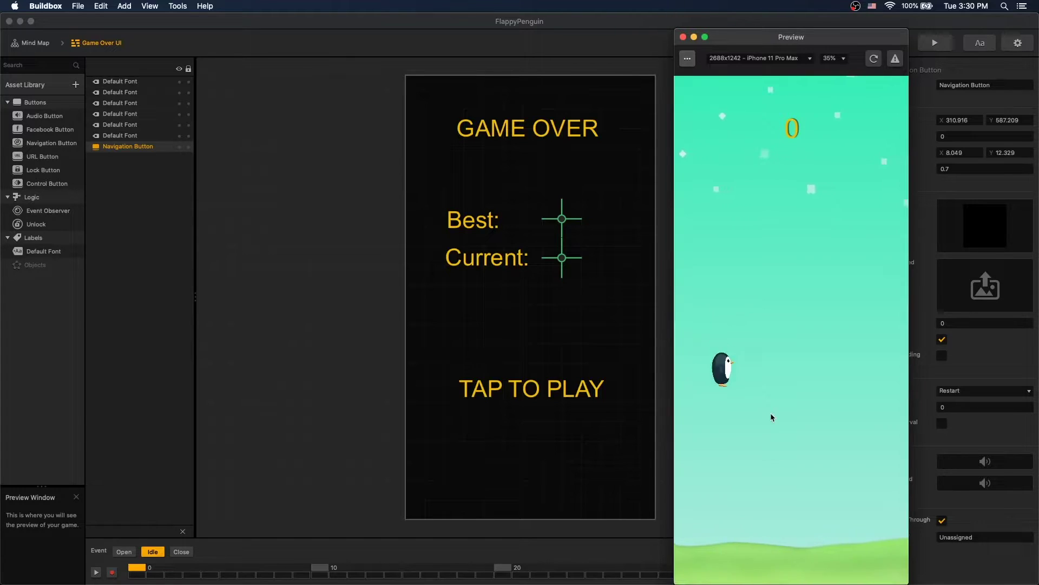
left_click(772, 417)
left_click(785, 363)
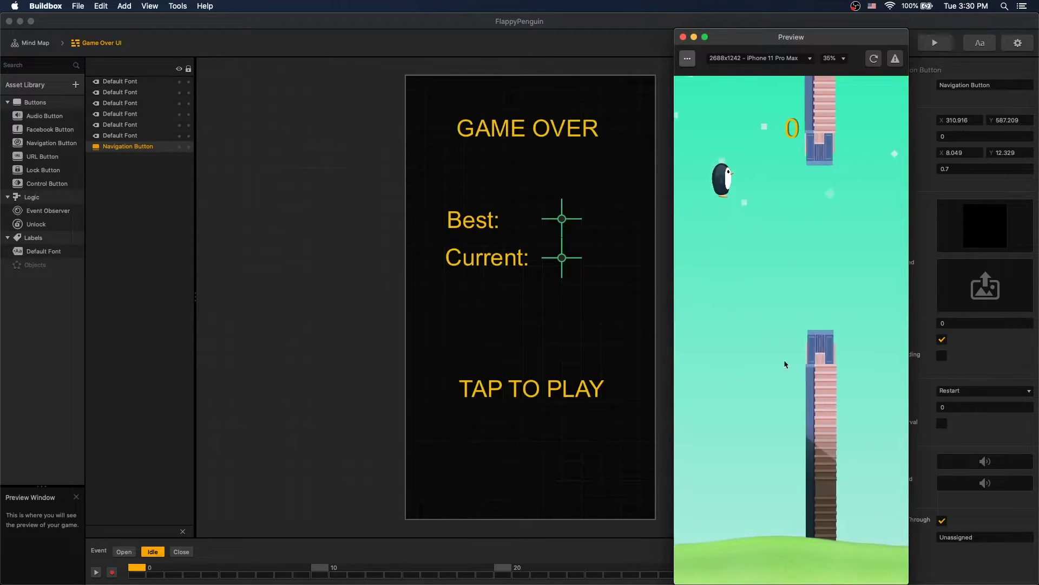
left_click(801, 326)
left_click(800, 322)
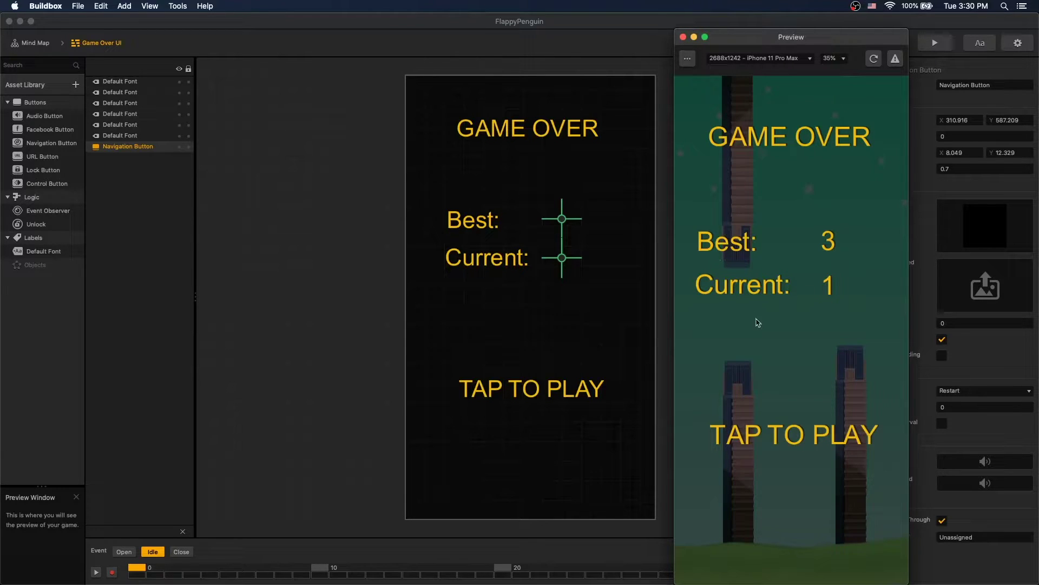
left_click(762, 343)
left_click(683, 37)
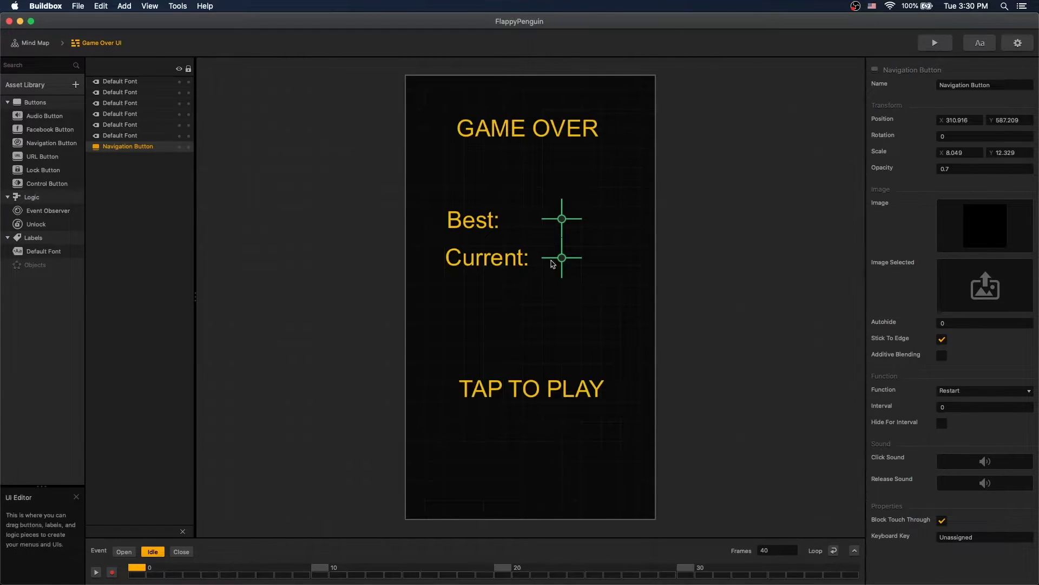
In the Mind Map, duplicate the Game Over UI node, place the copy between Start and 2D World, and reconnect Start's load link to it.
left_click(29, 43)
left_click_drag(343, 403, 341, 397)
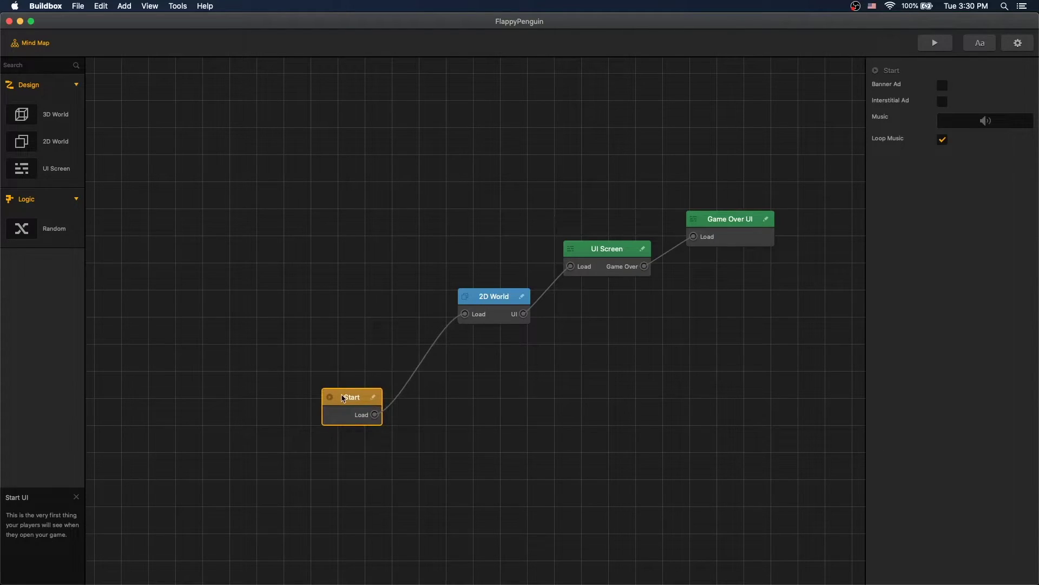
left_click(729, 225)
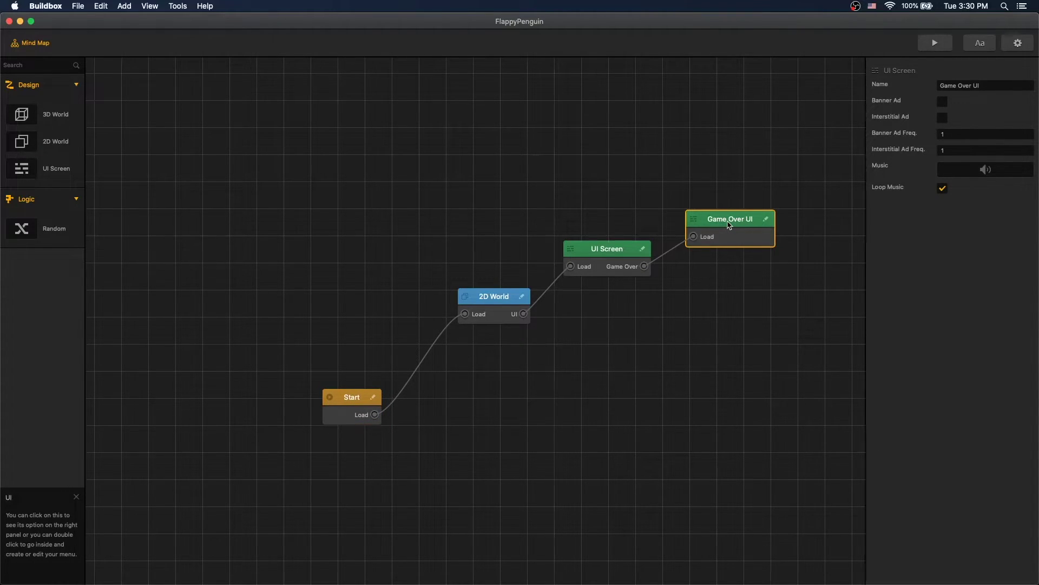
key("super+d")
left_click_drag(830, 228, 393, 323)
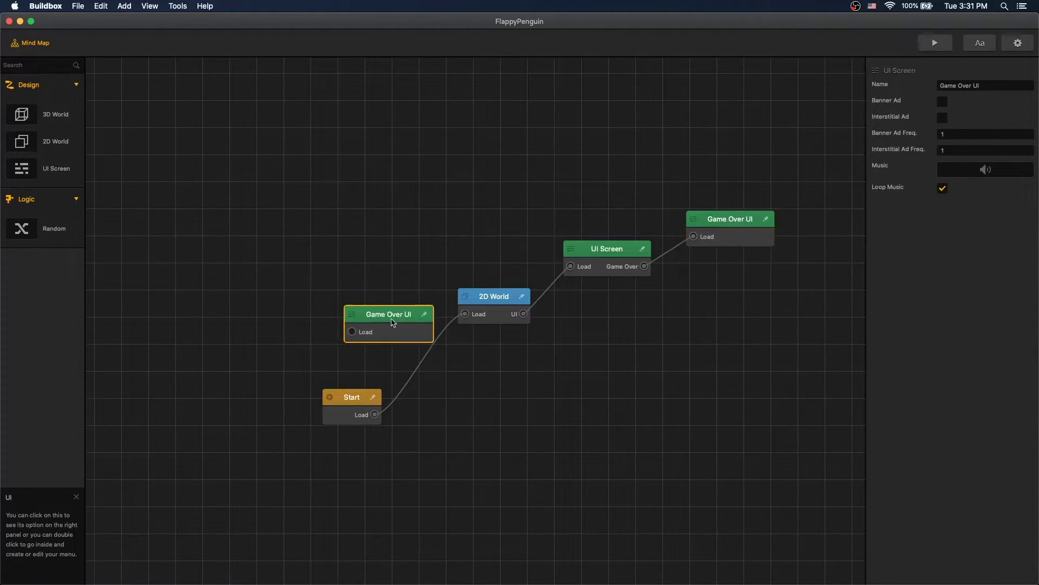
left_click_drag(347, 398, 278, 382)
left_click_drag(462, 314, 352, 331)
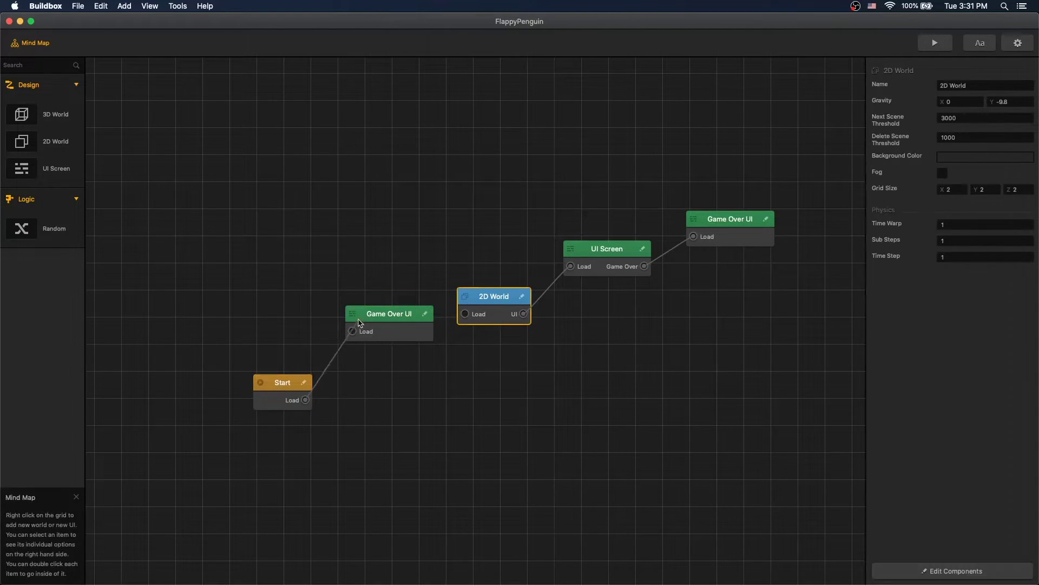
Rename the copied Game Over UI node as "Start UI".
left_click(389, 327)
left_click_drag(973, 86, 834, 89)
type("Start UI")
key("Return")
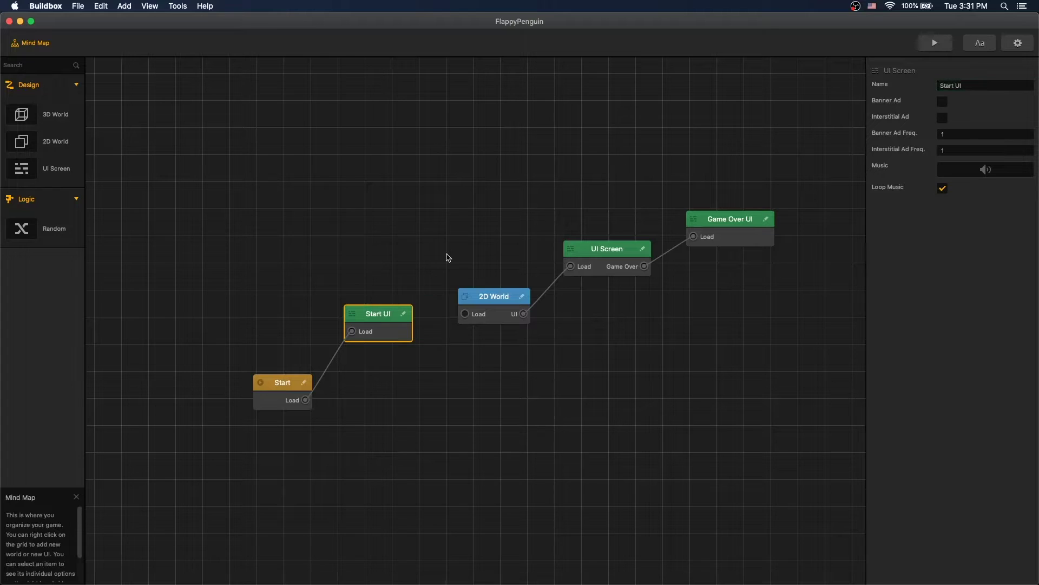
In the Start UI screen, change the GAME OVER label's text to "FLAPPY PENGUIN" and duplicate the label.
double_click(404, 316)
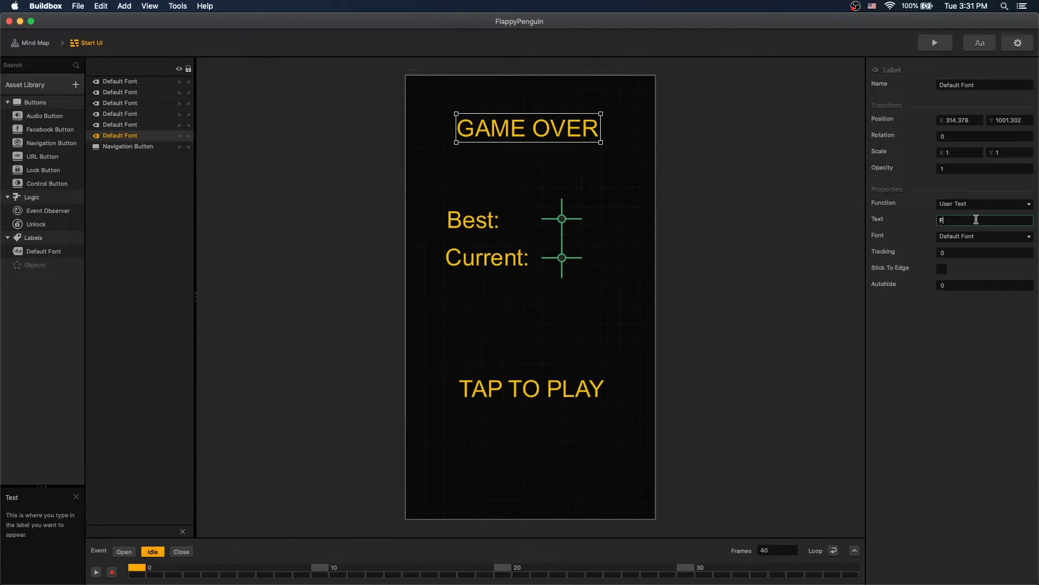
key("Return")
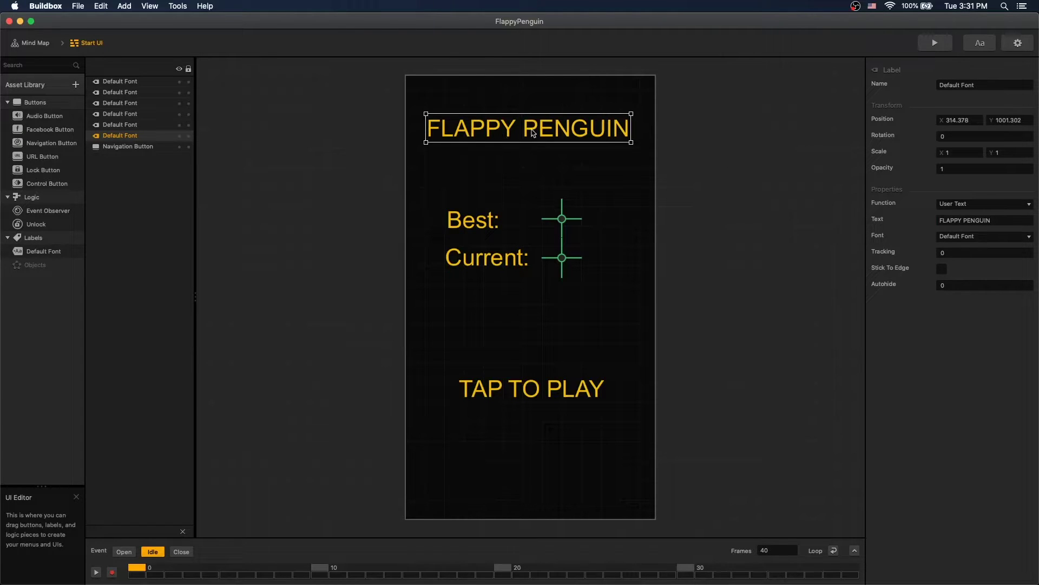
key("super+d")
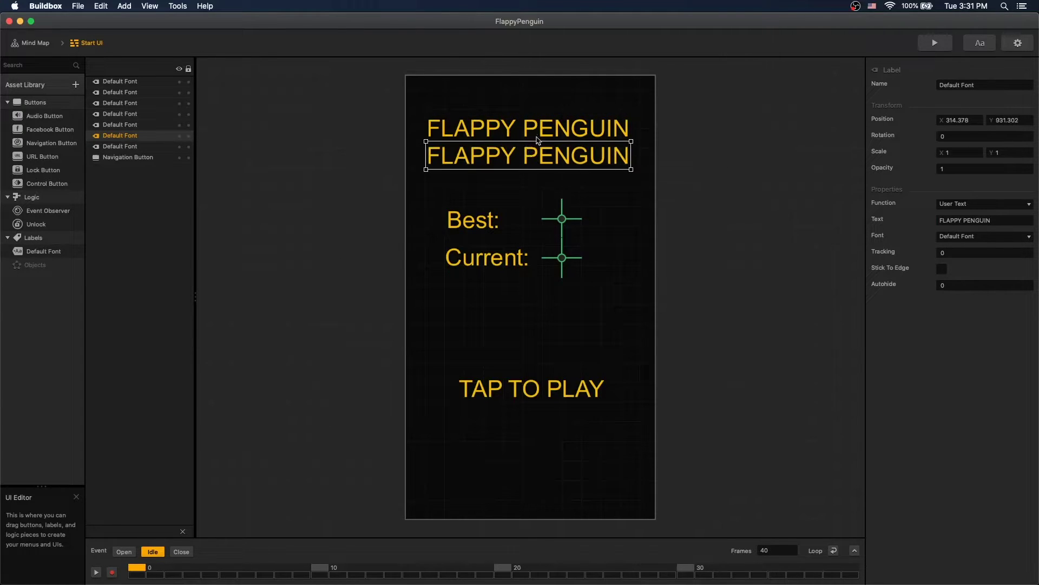
Split the title over the two labels, with "FLAPPY" in the upper one and "PENGUIN" in the lower one.
left_click(538, 135)
left_click(964, 220)
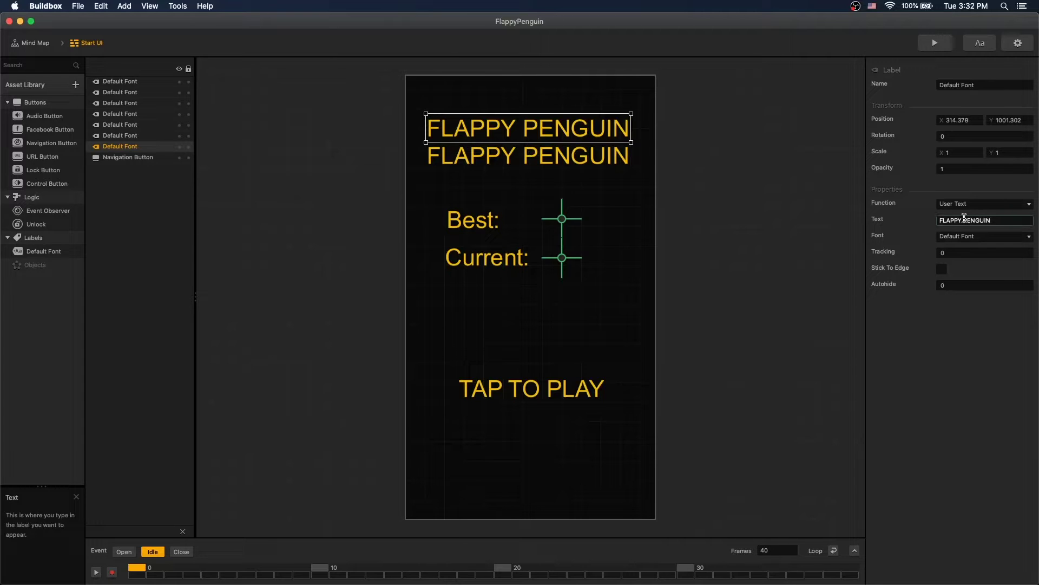
double_click(964, 219)
key("Return")
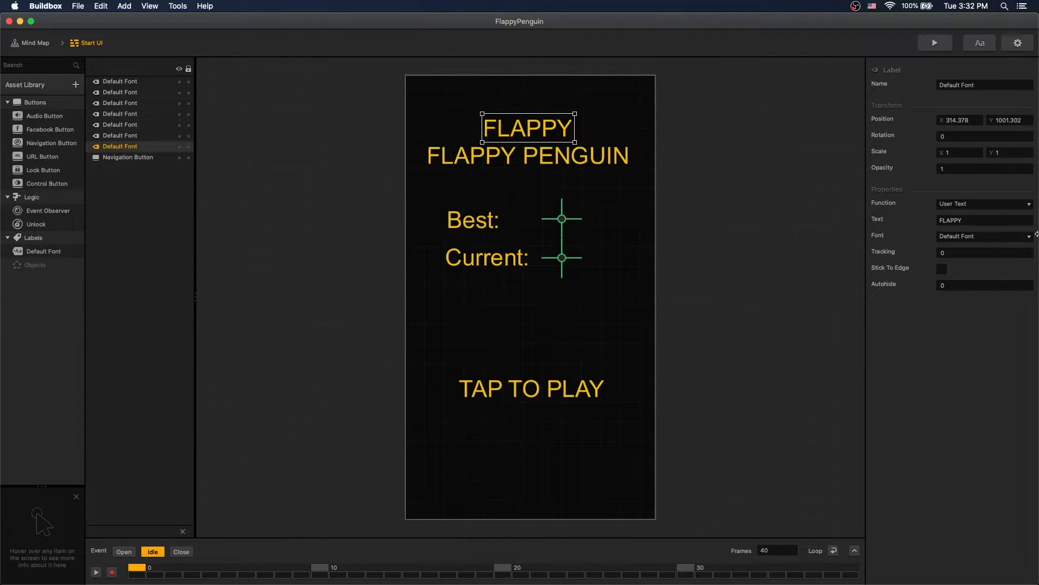
left_click(528, 156)
left_click(966, 220)
left_click_drag(965, 220, 860, 224)
key("BackSpace")
key("Return")
Enlarge the FLAPPY and PENGUIN labels together to a scale of about 1.414.
left_click(535, 132)
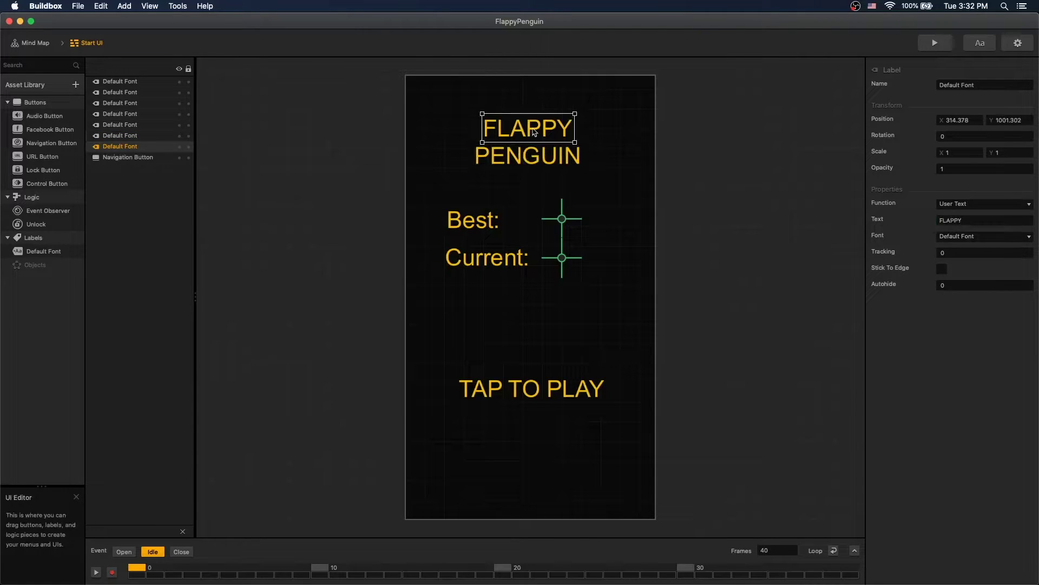
left_click(535, 153, "shift")
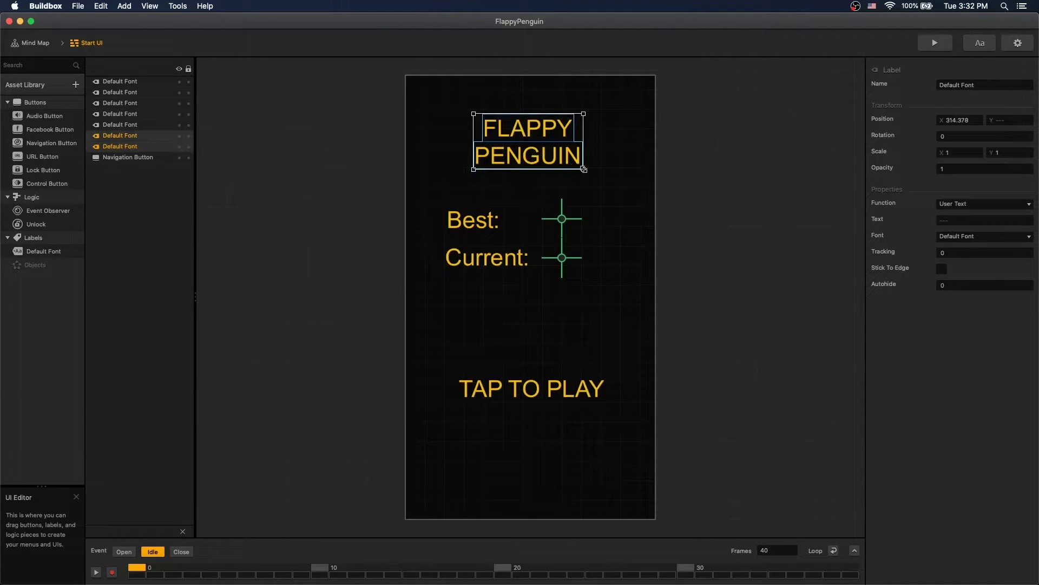
left_click_drag(584, 170, 604, 192)
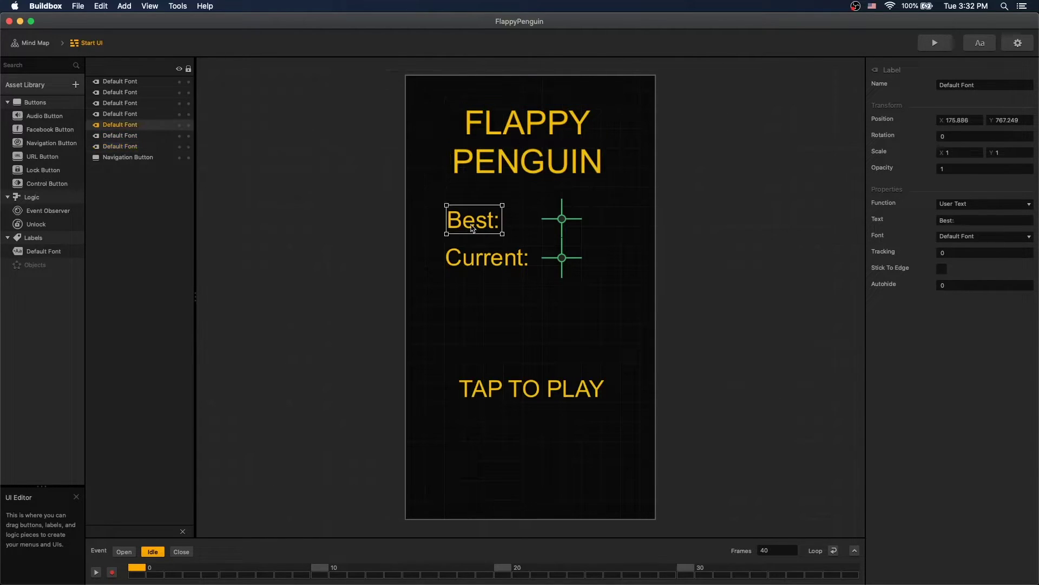
Delete the "Current:" label and its current score label from the Start UI screen.
left_click(567, 264)
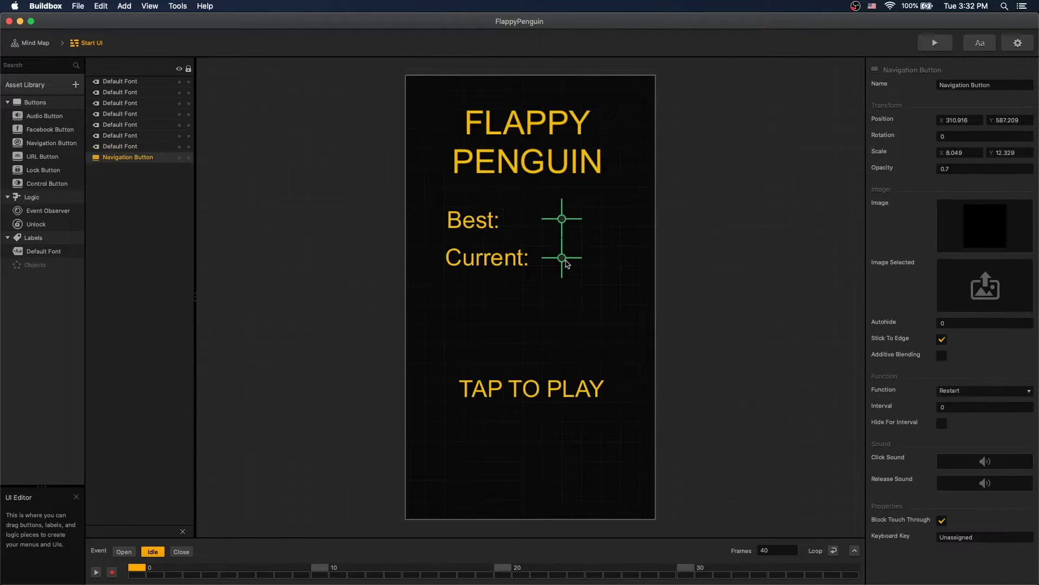
left_click(126, 146)
left_click(485, 260)
left_click(144, 144)
left_click(144, 134)
left_click(145, 124)
left_click(145, 115)
left_click(144, 95)
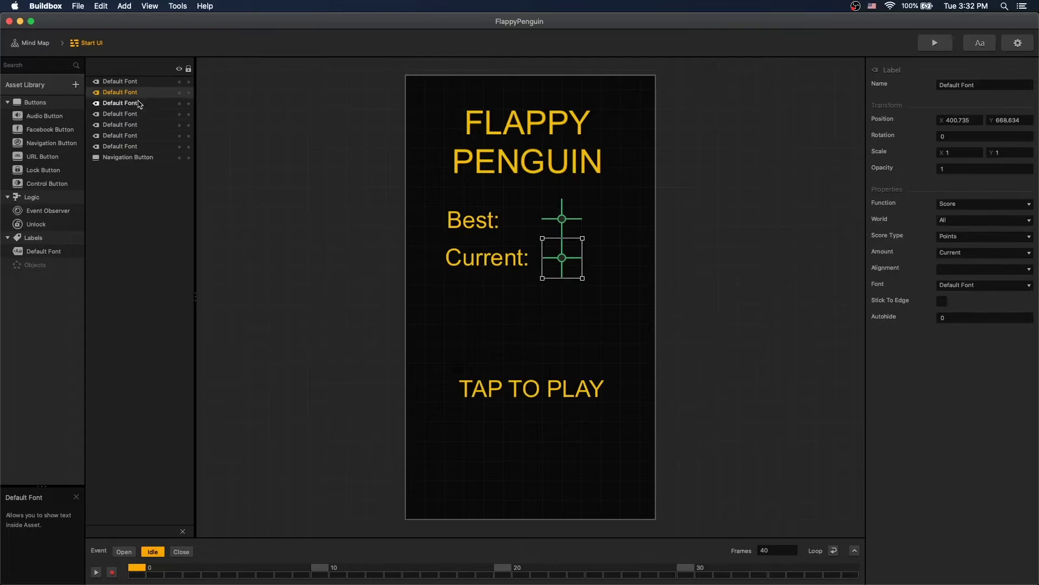
left_click(135, 114, "super")
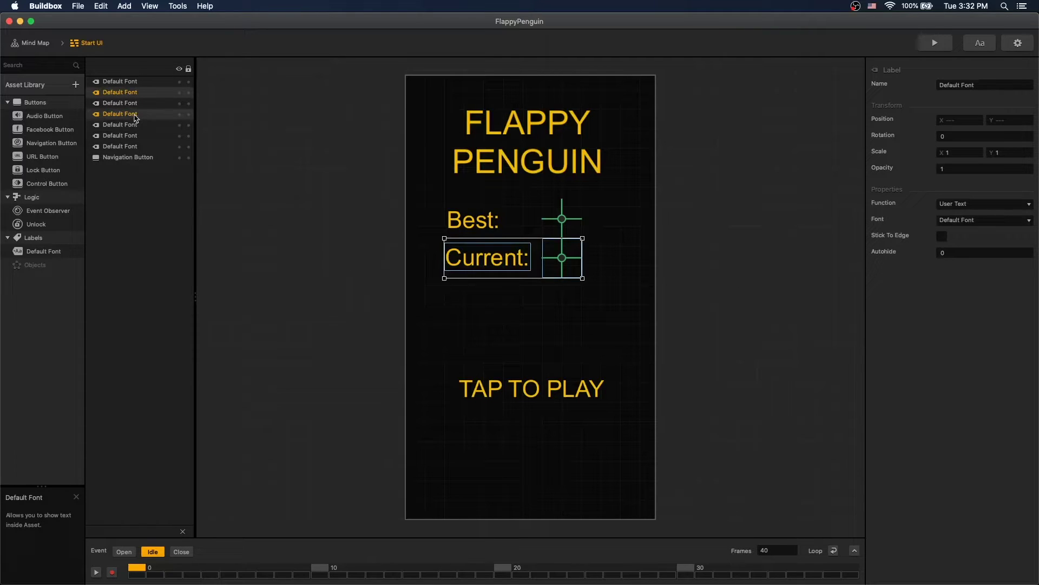
key("Delete")
Move the "Best:" label and its score label together down and slightly right, into the space between the title and TAP TO PLAY.
left_click(138, 115)
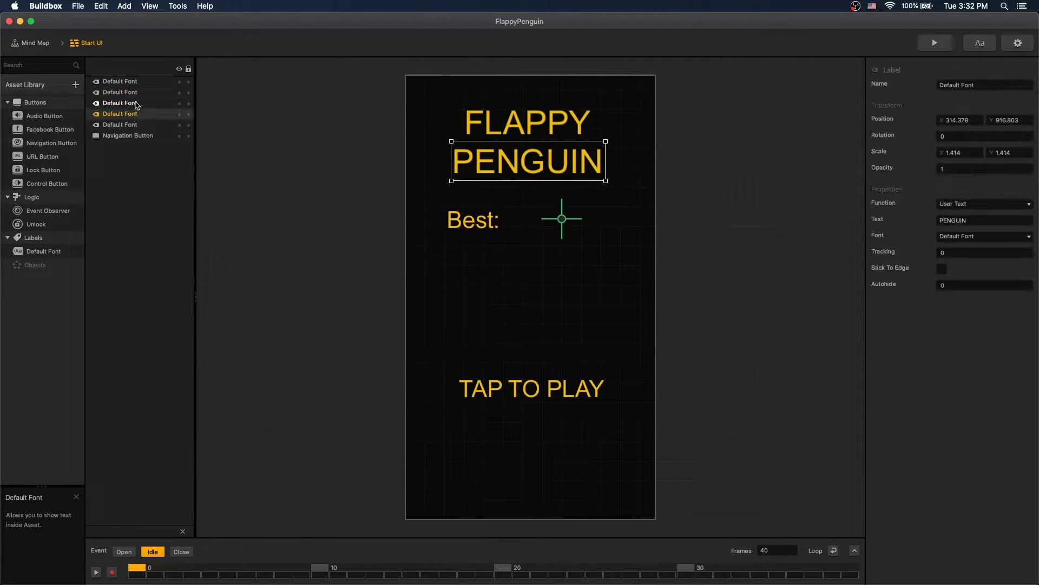
left_click(136, 94)
left_click(131, 104, "super")
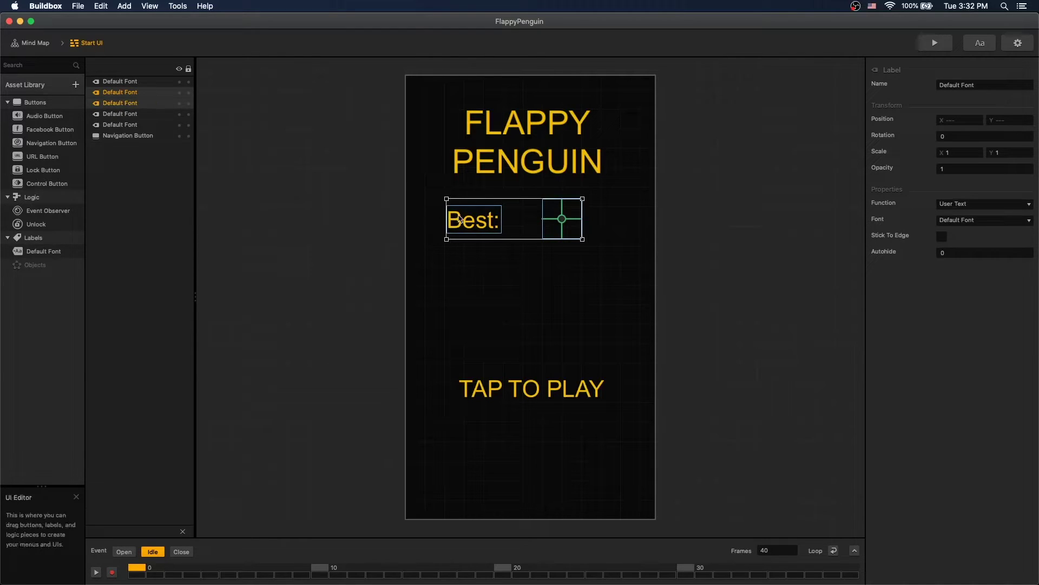
left_click_drag(494, 225, 506, 274)
left_click(561, 473)
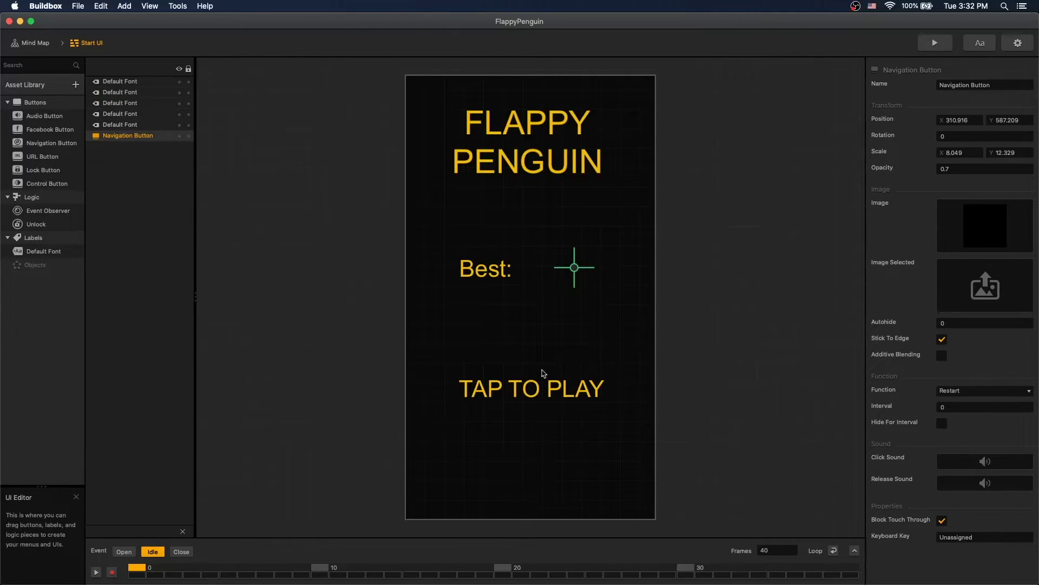
Set the navigation button's function to Default and rename it "Start Button".
left_click(961, 389)
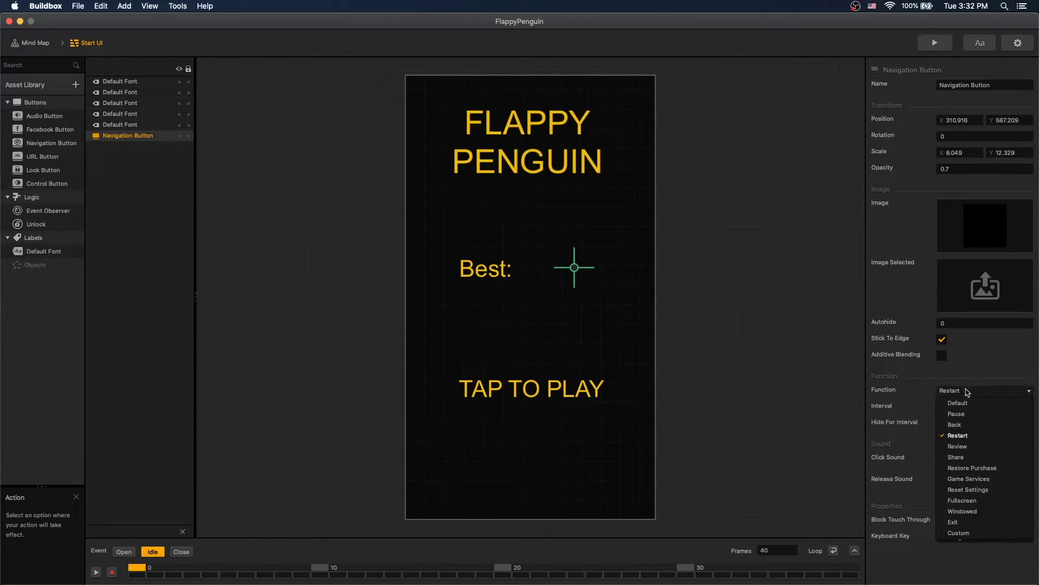
left_click(966, 401)
left_click_drag(971, 84, 901, 87)
type("Star")
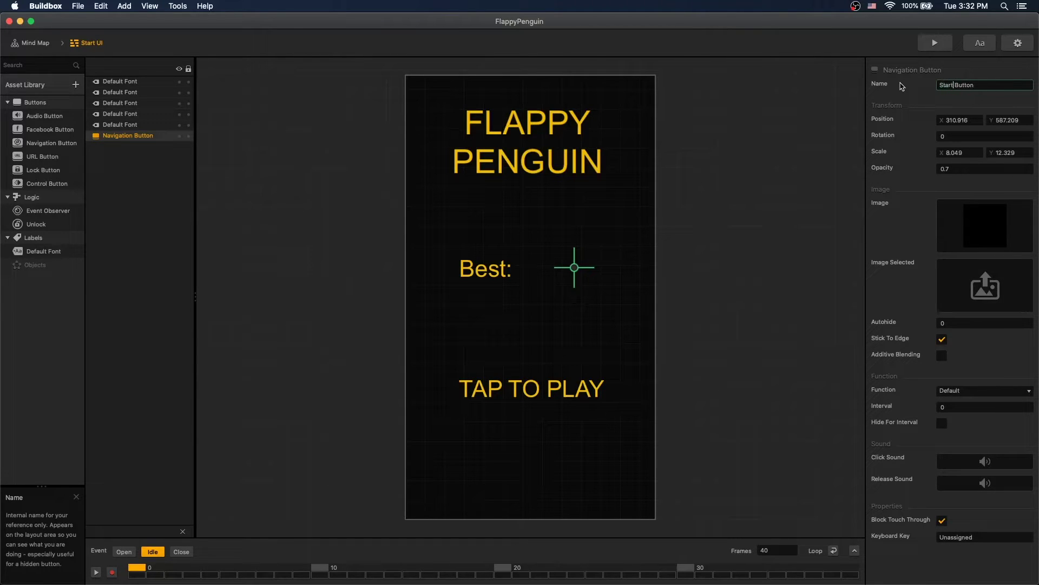
key("Return")
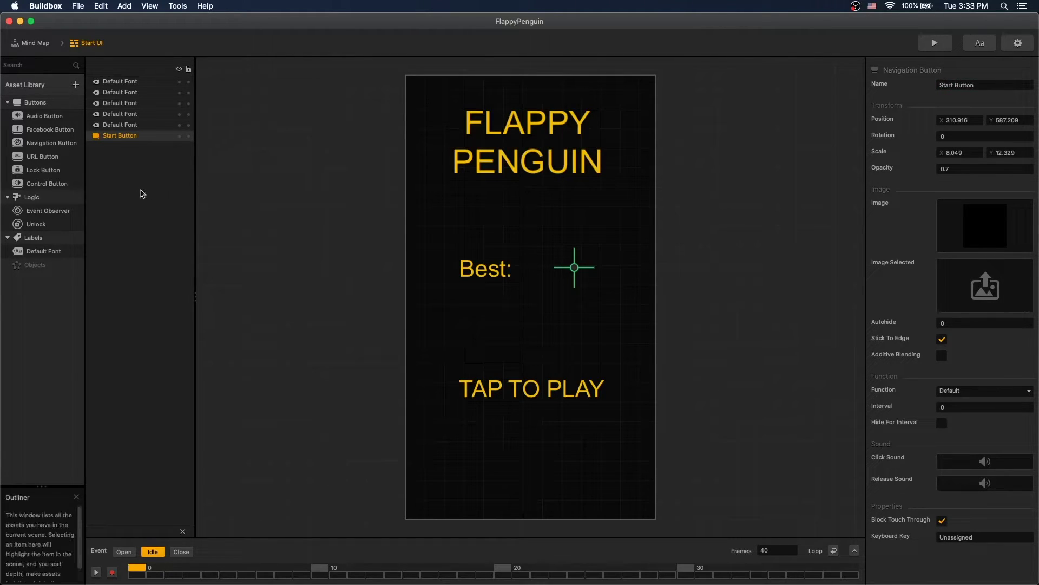
left_click(136, 81)
left_click(132, 93)
left_click(132, 103)
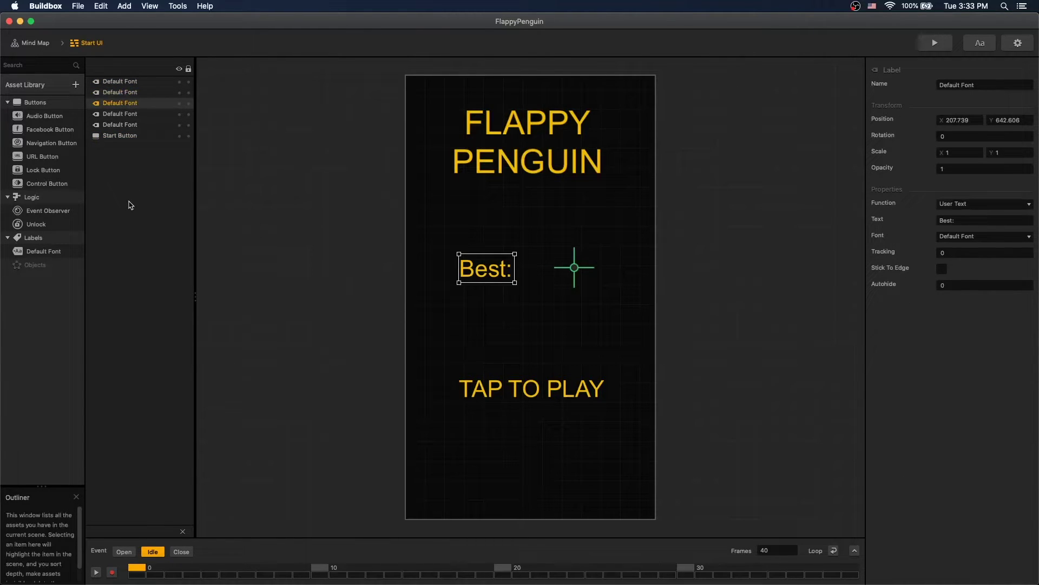
In the Mind Map, connect the Start UI's Start Button output to the 2D World's Load input and save the project.
left_click(45, 48)
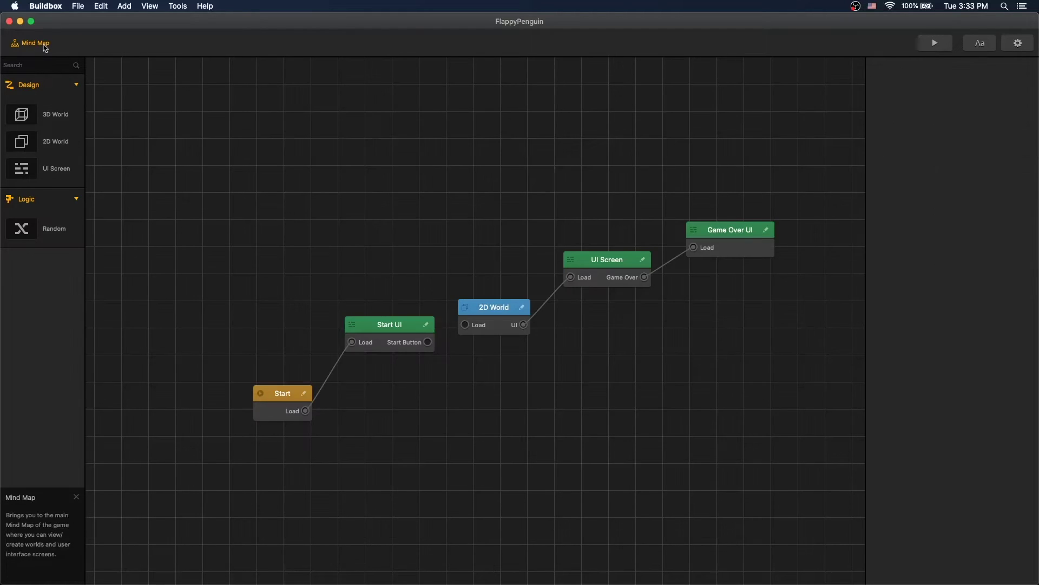
left_click(422, 339)
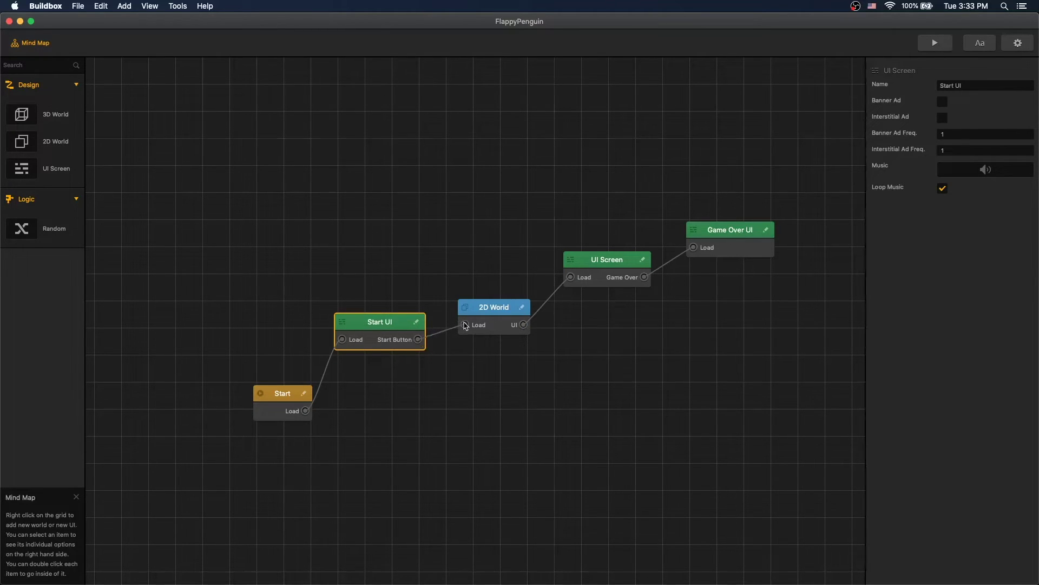
key("super+s")
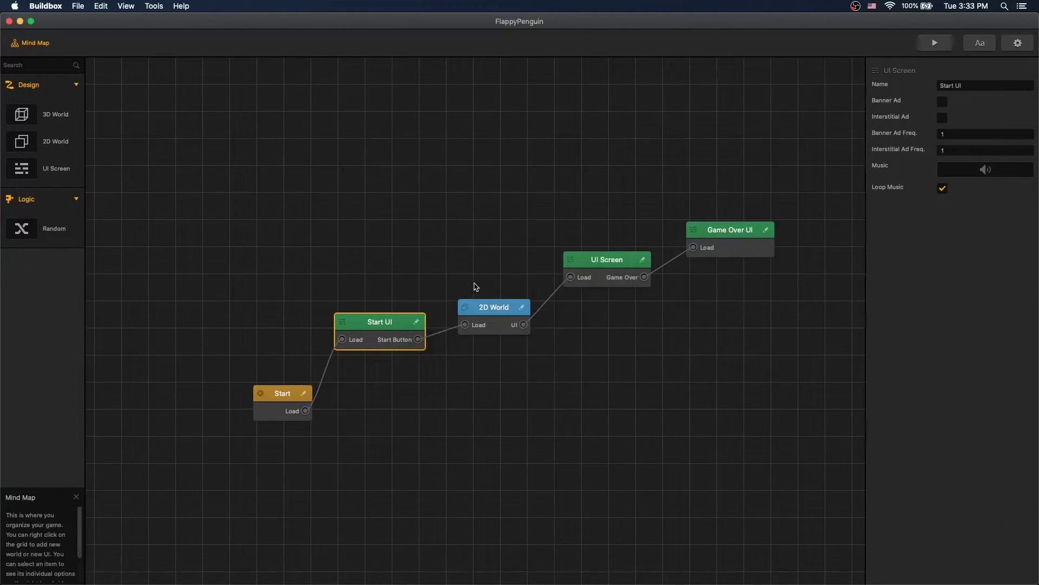
Replace the Start Button's image in the Start UI screen with the existing GreenBackground_I_Isometric sprite.
double_click(373, 326)
left_click(479, 303)
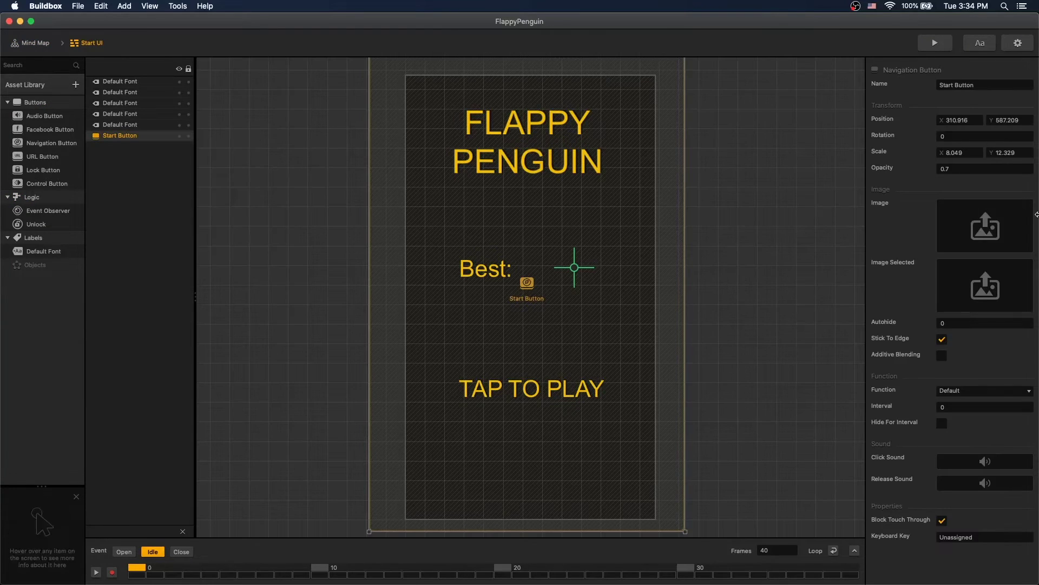
left_click(1025, 206)
left_click(306, 349)
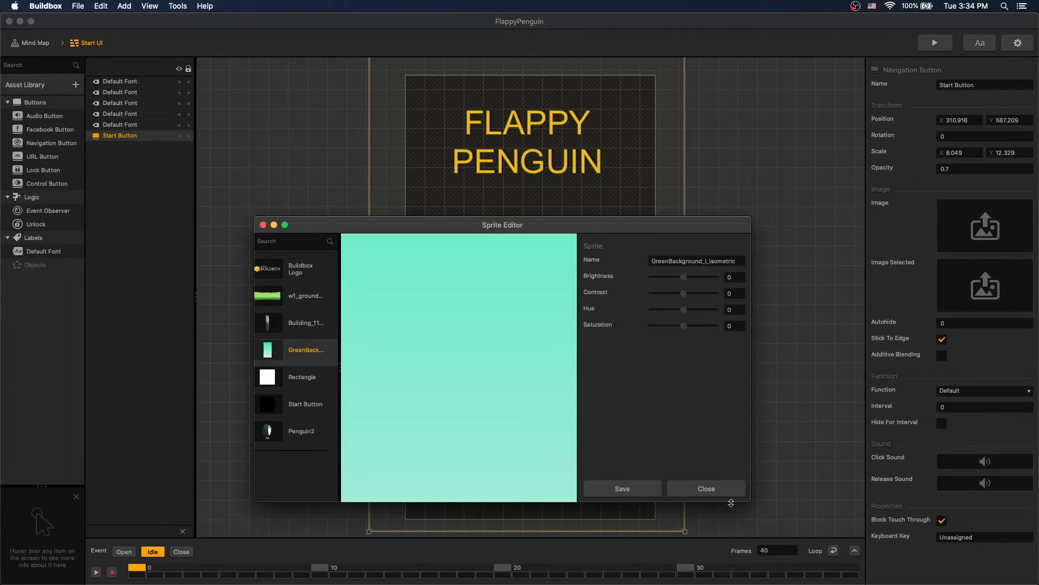
left_click(622, 489)
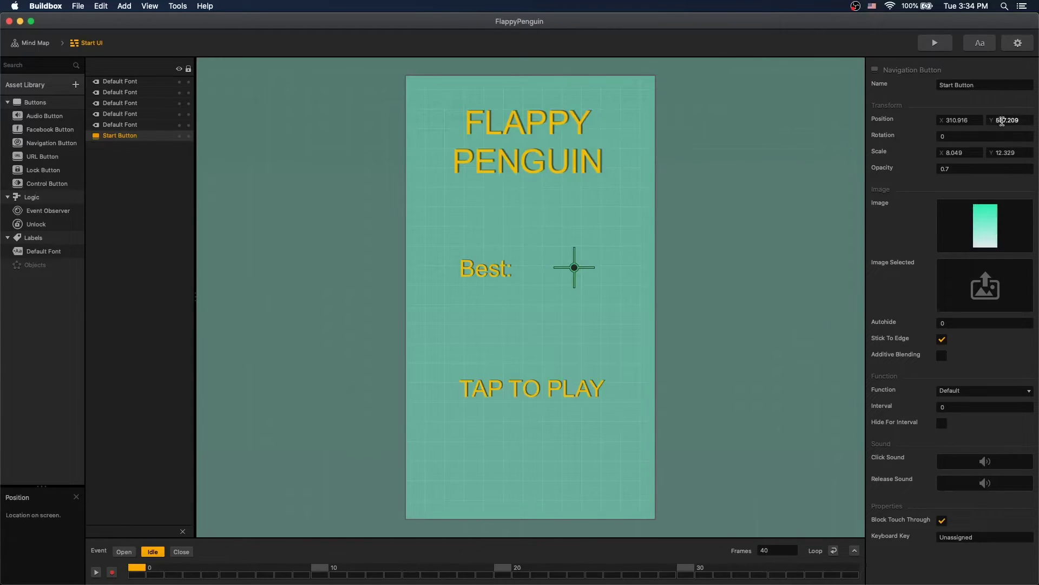
Try a scale of 1 in both X and Y on the Start Button.
double_click(958, 152)
type("1")
left_click_drag(960, 153, 923, 152)
type("1")
left_click_drag(1019, 150, 972, 153)
type("1")
left_click(970, 151)
left_click(986, 168)
Set the Start Button's scale to .7 in both X and Y and its opacity to 0.5.
left_click(970, 153)
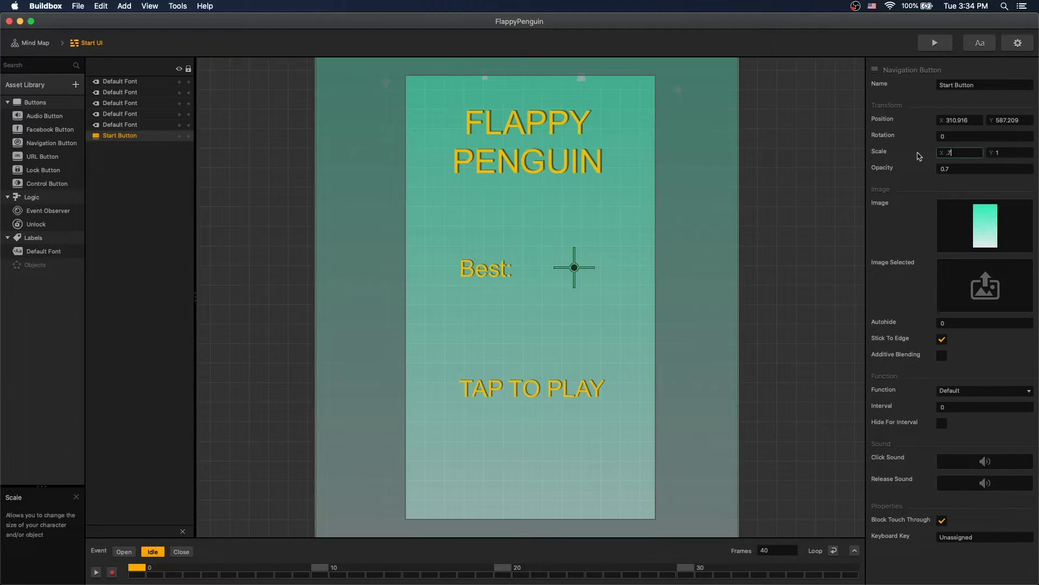
type(".7")
left_click(1012, 152)
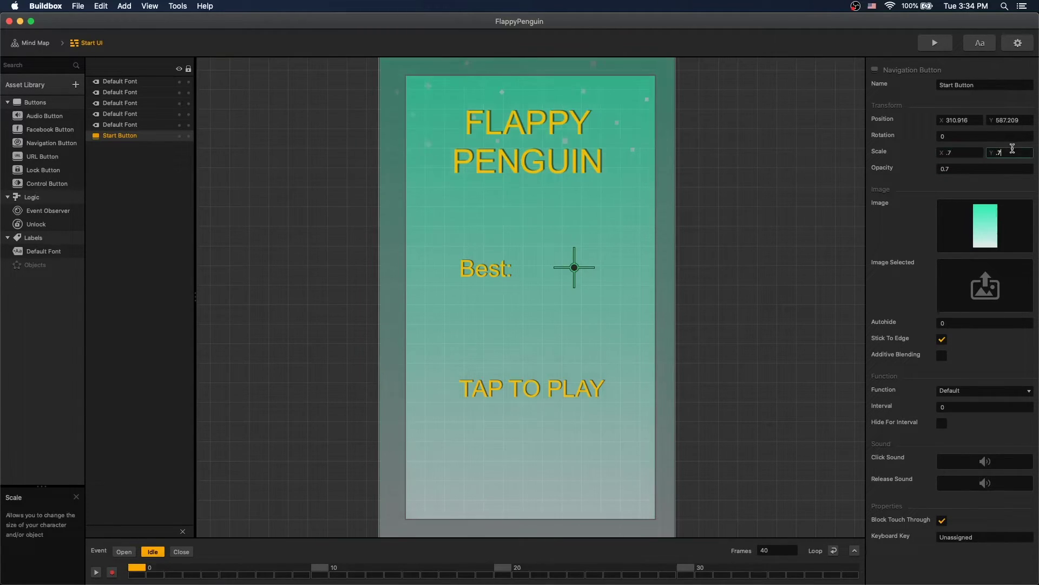
left_click(970, 168)
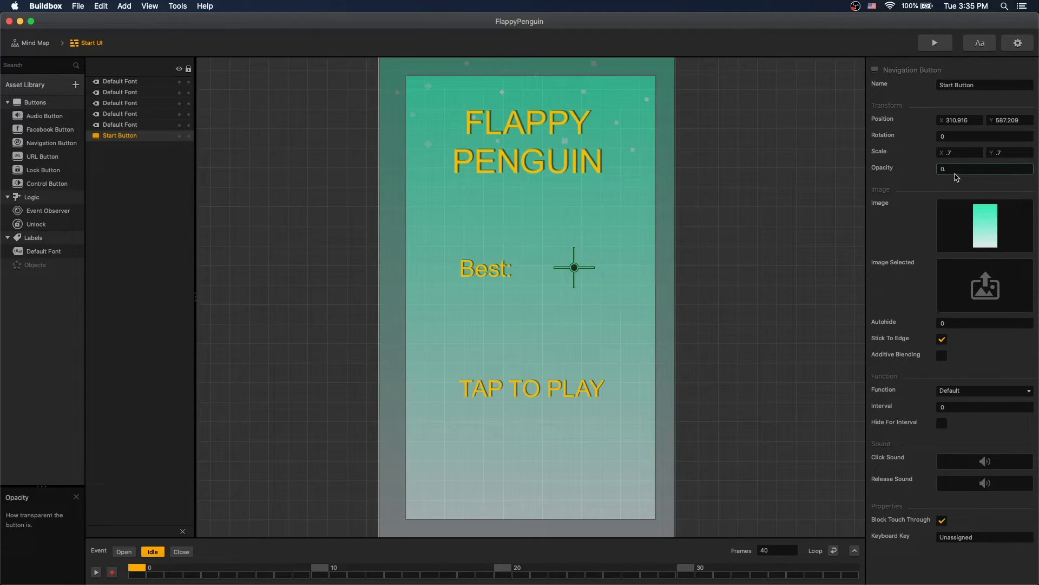
type("5")
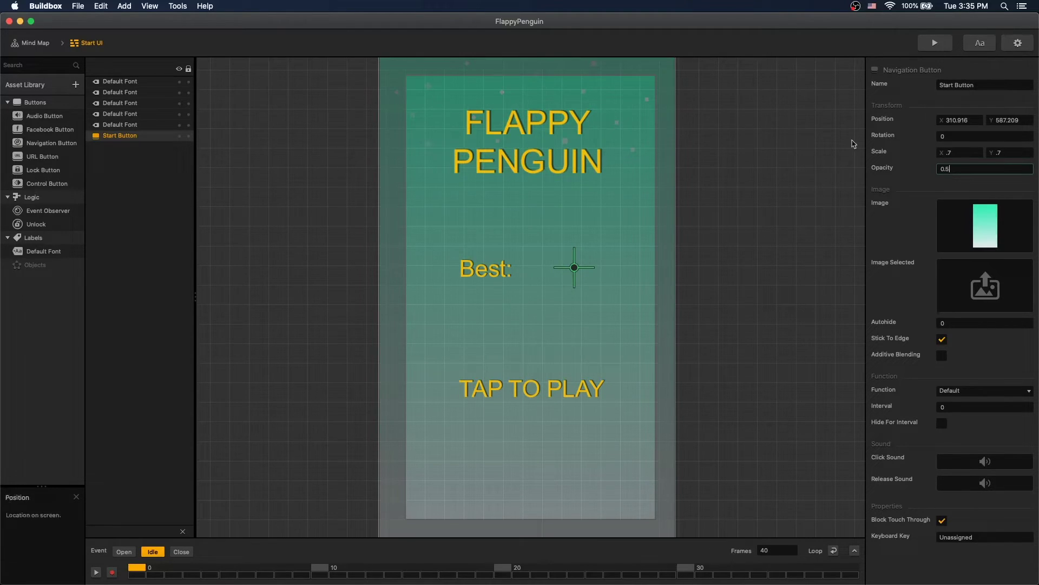
Save the project and move the 2D World node slightly up in the Mind Map.
left_click(770, 220)
key("super+s")
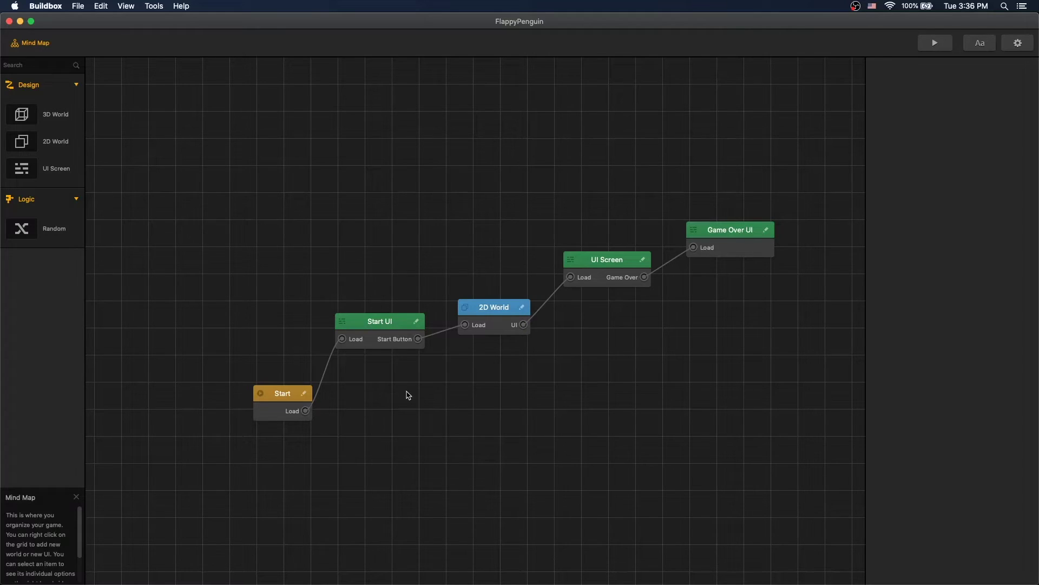
left_click_drag(493, 307, 494, 291)
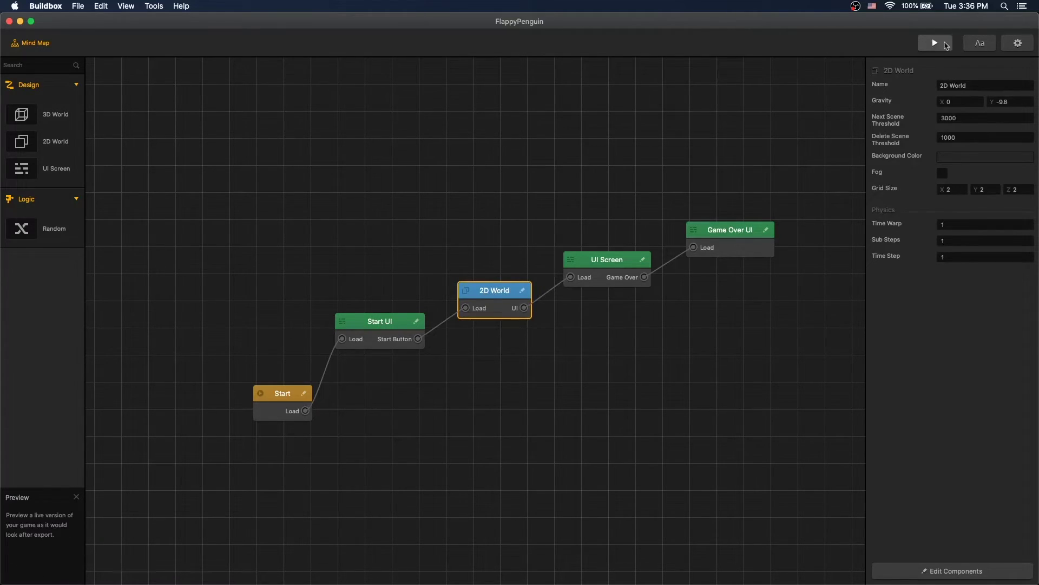
Playtest the game in the preview from the Start screen through to Game Over, and close the preview.
left_click(935, 44)
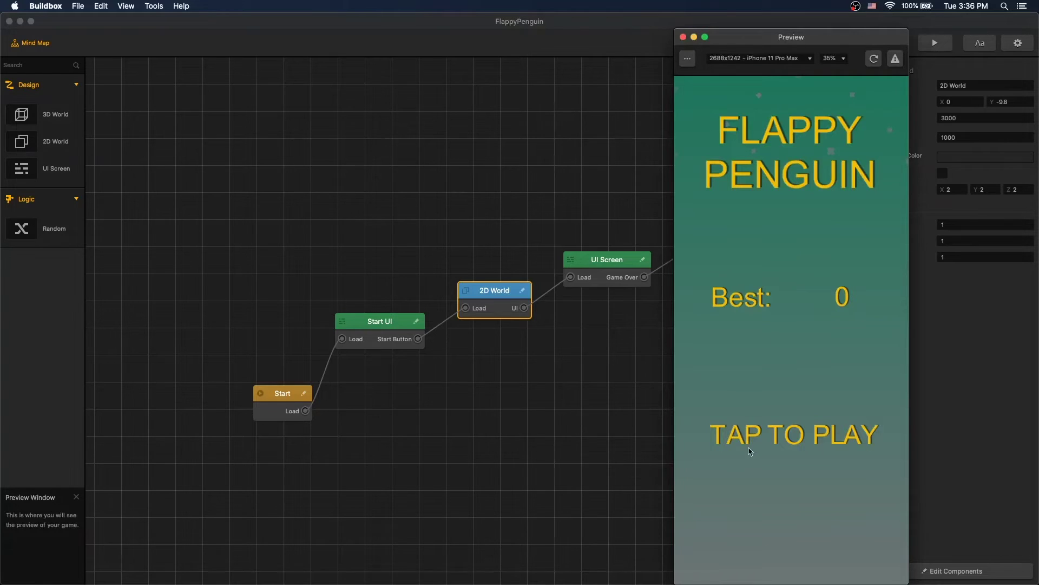
left_click(772, 432)
left_click(771, 432)
left_click(770, 429)
left_click(770, 428)
left_click(771, 428)
left_click(770, 431)
left_click(770, 431)
left_click(771, 430)
left_click(770, 431)
left_click(770, 431)
left_click(770, 431)
left_click(771, 432)
left_click(770, 431)
left_click(770, 431)
left_click(770, 431)
left_click(771, 432)
left_click(770, 432)
left_click(771, 431)
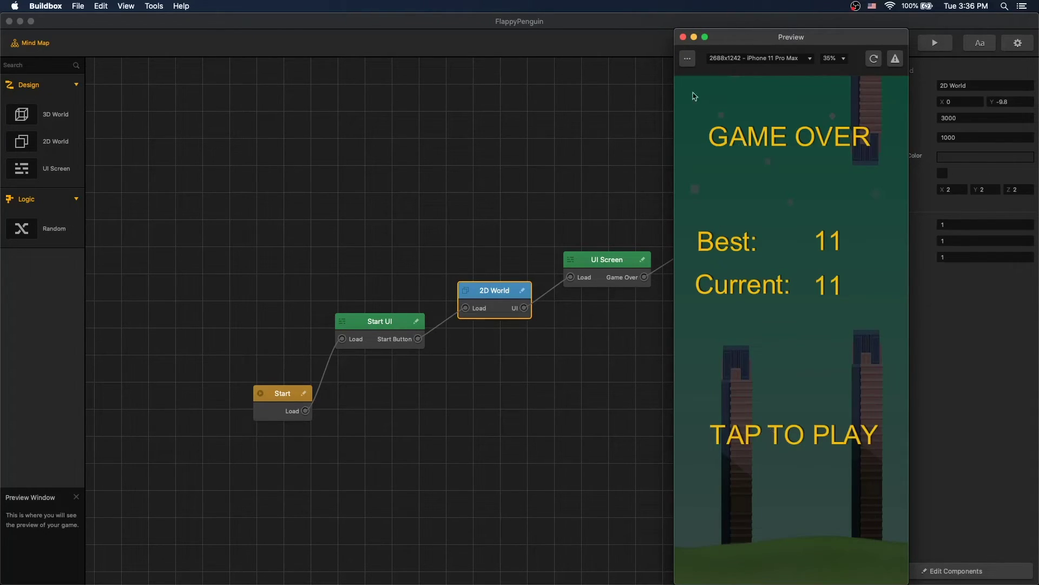
left_click(683, 37)
Duplicate scene 1 of the 2D World, name the copy 2, and delete the Player from it.
double_click(493, 309)
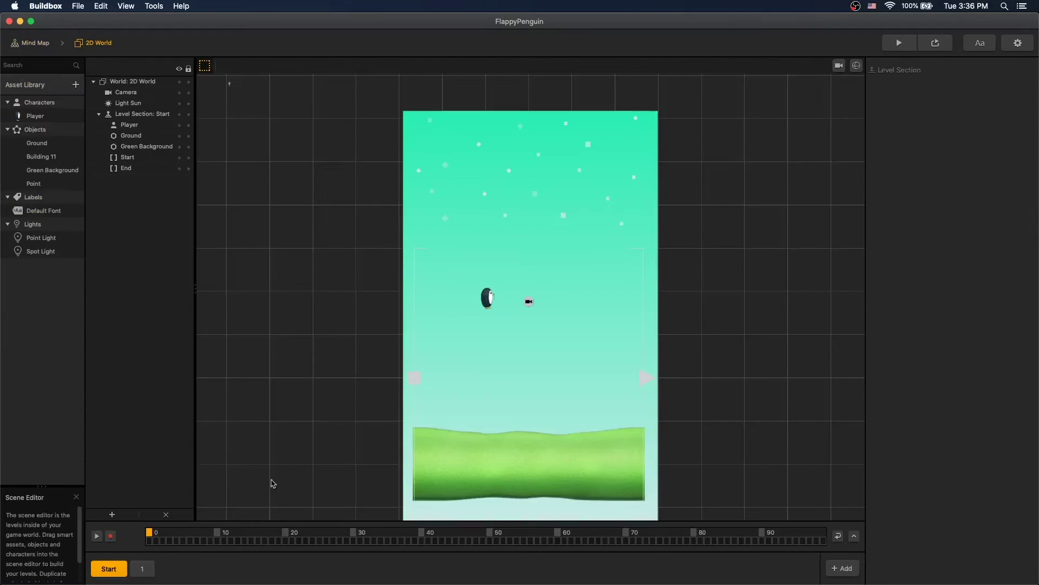
left_click(151, 566)
key("d")
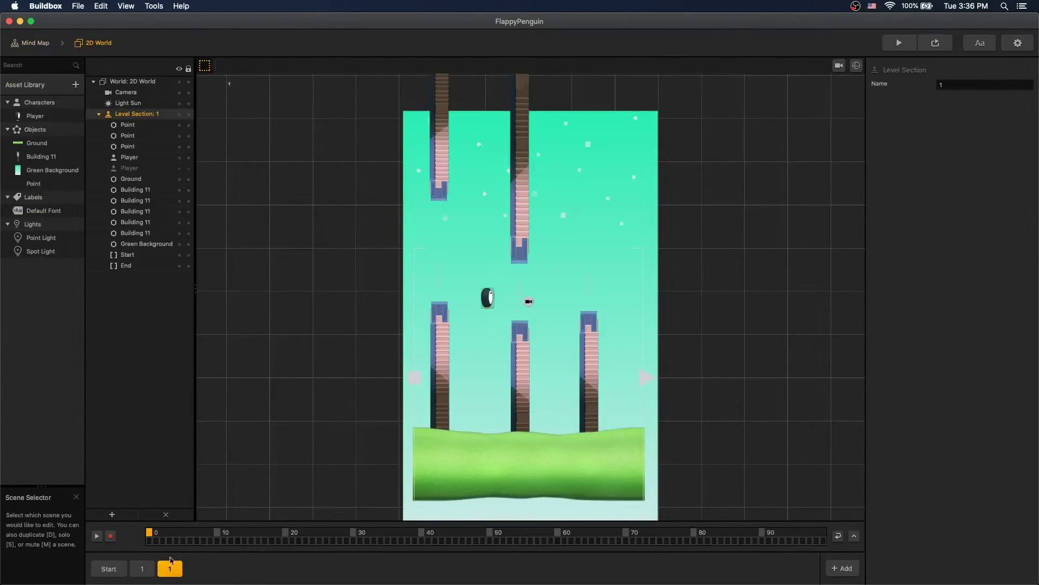
left_click(960, 85)
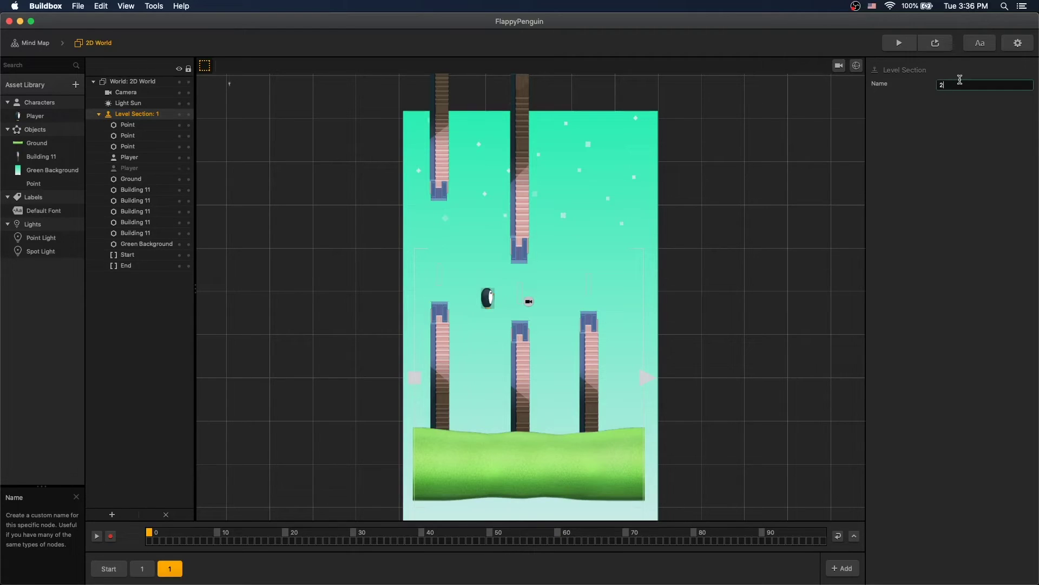
key("Return")
left_click(487, 297)
key("Delete")
Move the middle building pair and its Point together to the right and slightly up in scene 2.
left_click(528, 354)
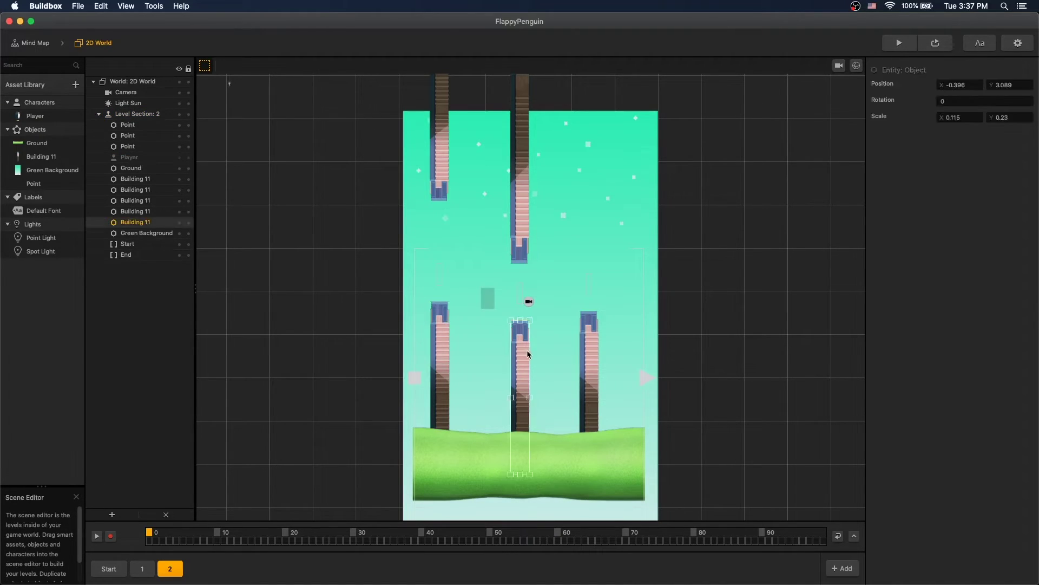
left_click(519, 284, "shift")
left_click(523, 233, "shift")
left_click_drag(522, 231, 556, 219)
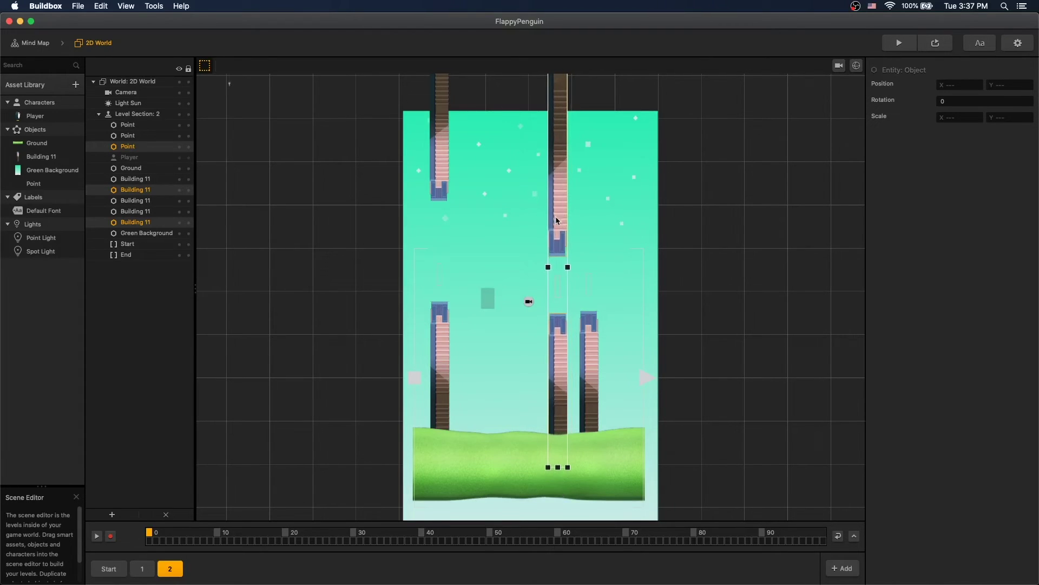
Move the leftmost building pair with its Point right and down, and place a duplicate, set lower, between it and the next pair.
left_click(440, 176)
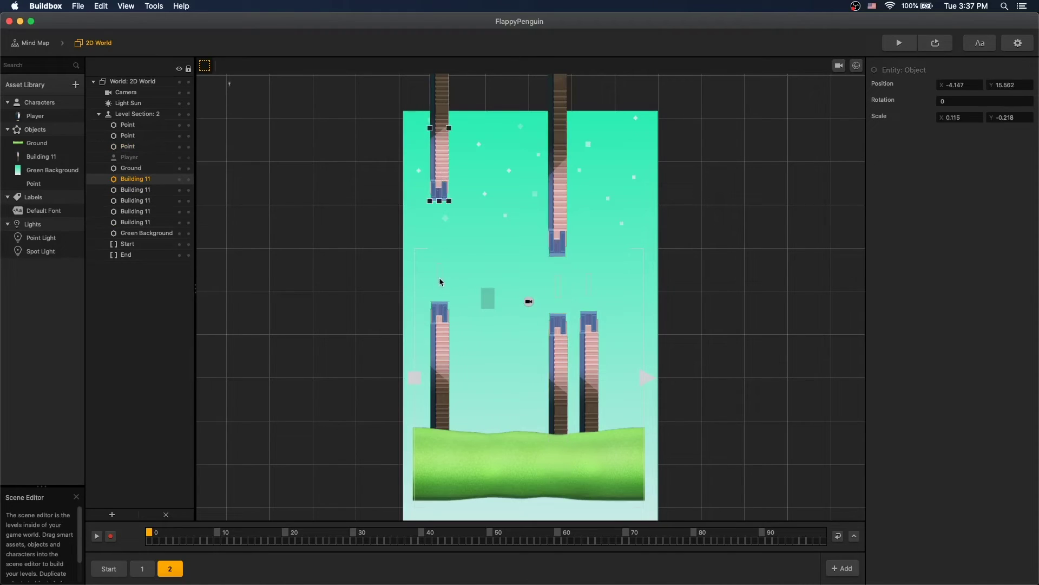
left_click(440, 279, "shift")
left_click(437, 330, "shift")
left_click(483, 350)
left_click(433, 323)
left_click(439, 273, "shift")
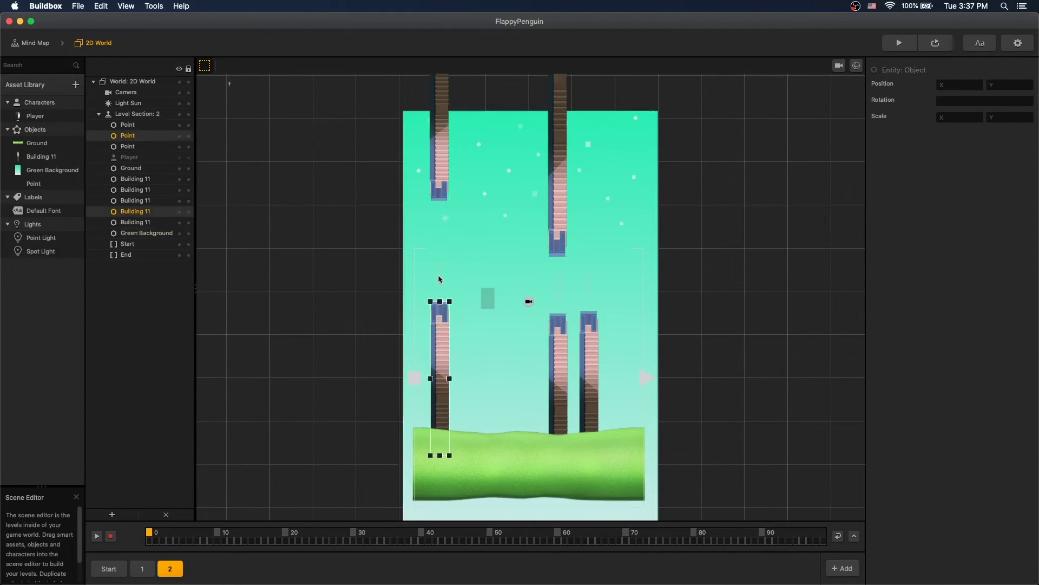
left_click(441, 190, "shift")
left_click_drag(441, 191, 520, 241)
key("super+d")
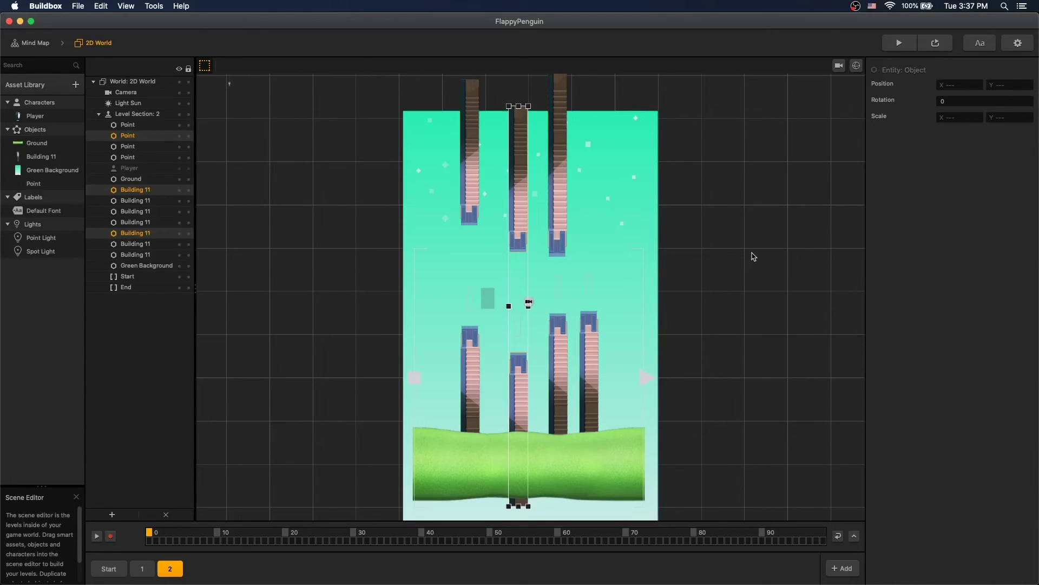
Move the rightmost single building and its Point down and slightly right, and save the project.
left_click(595, 323)
left_click(592, 291, "shift")
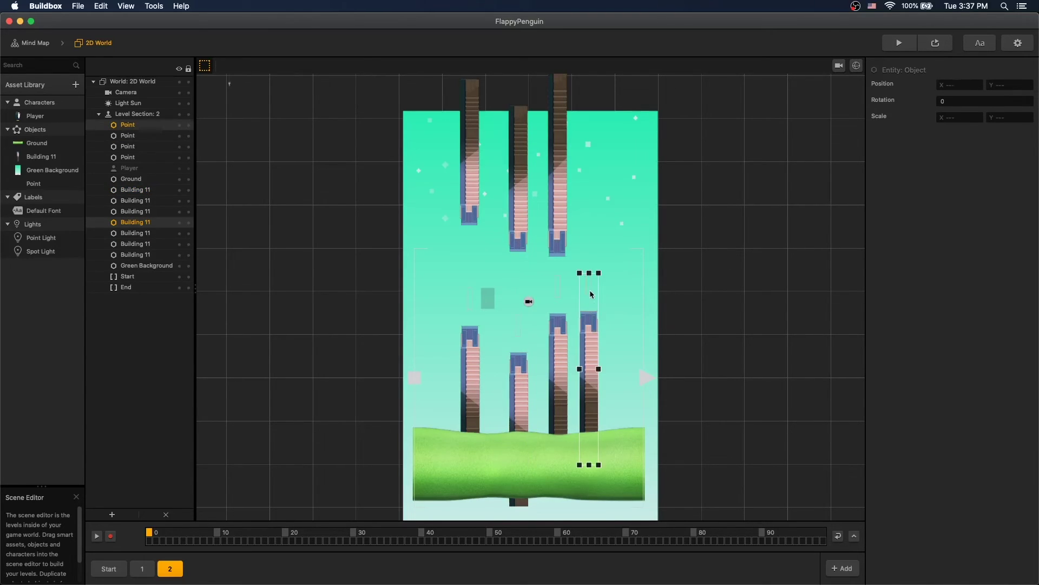
left_click_drag(590, 357, 595, 377)
left_click(704, 325)
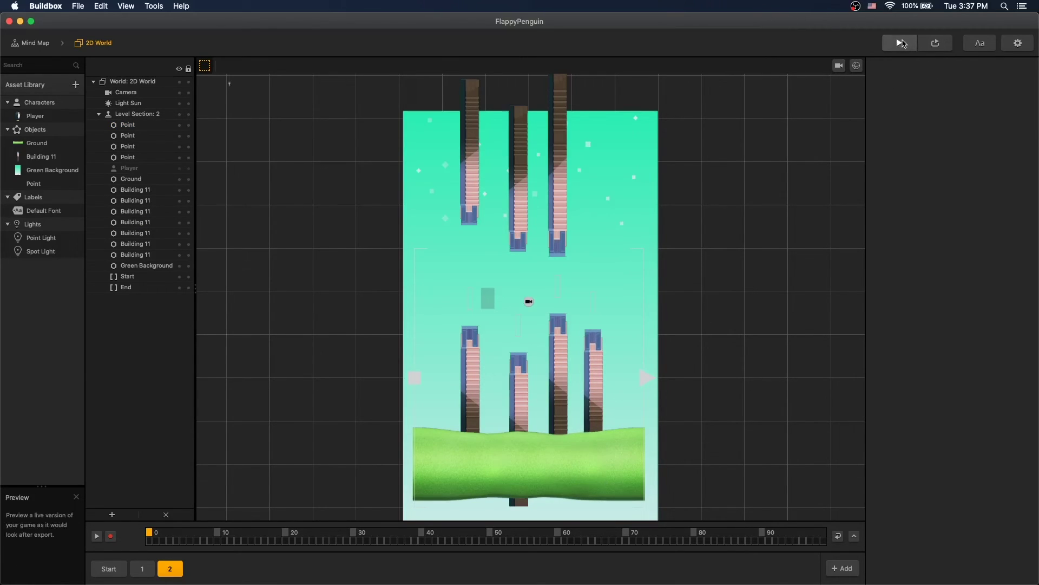
key("super+s")
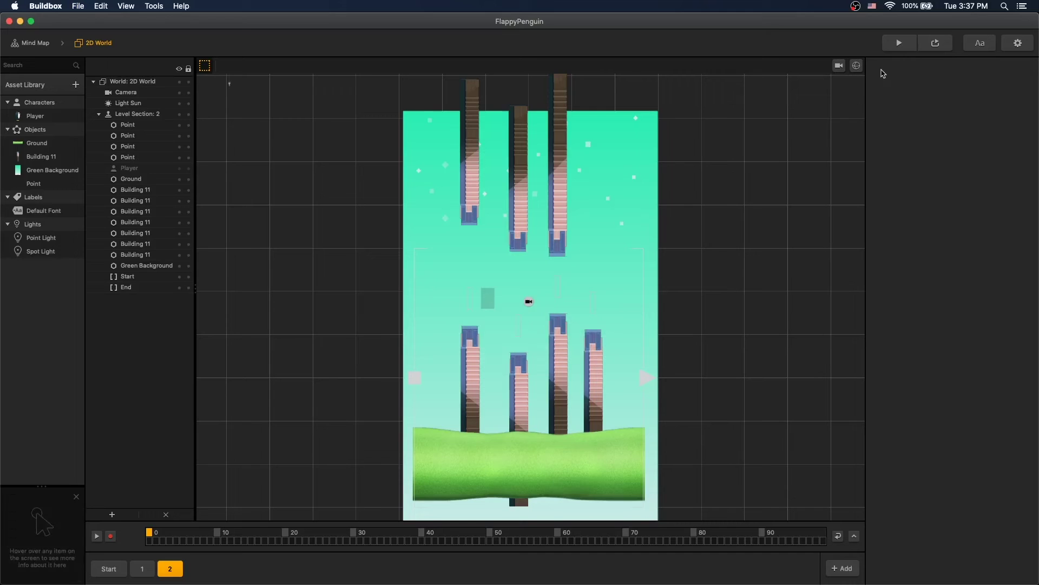
Playtest the game in the preview to check how the buildings of scene 2 play.
left_click(898, 43)
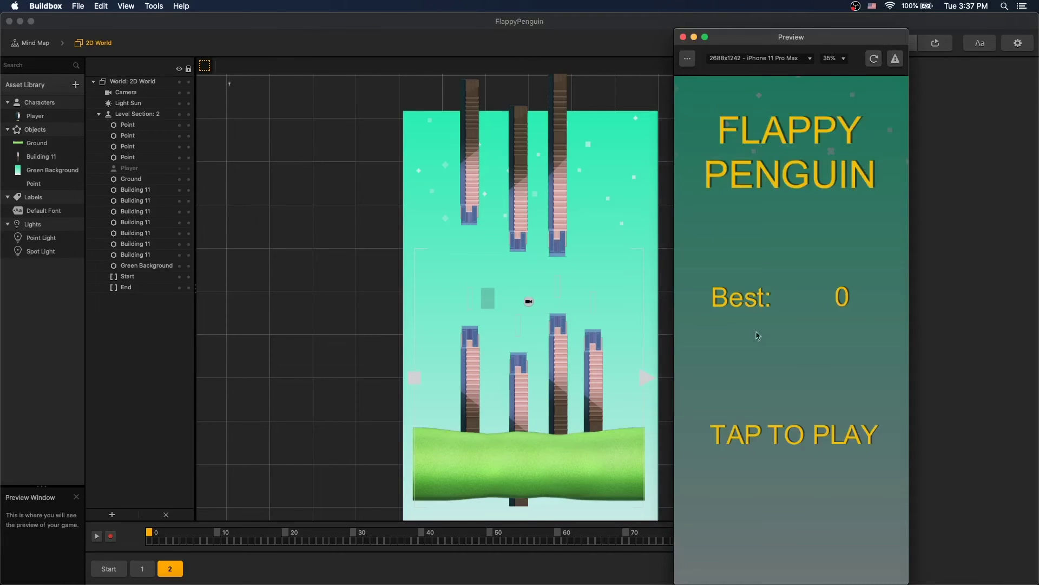
left_click(783, 437)
left_click(782, 410)
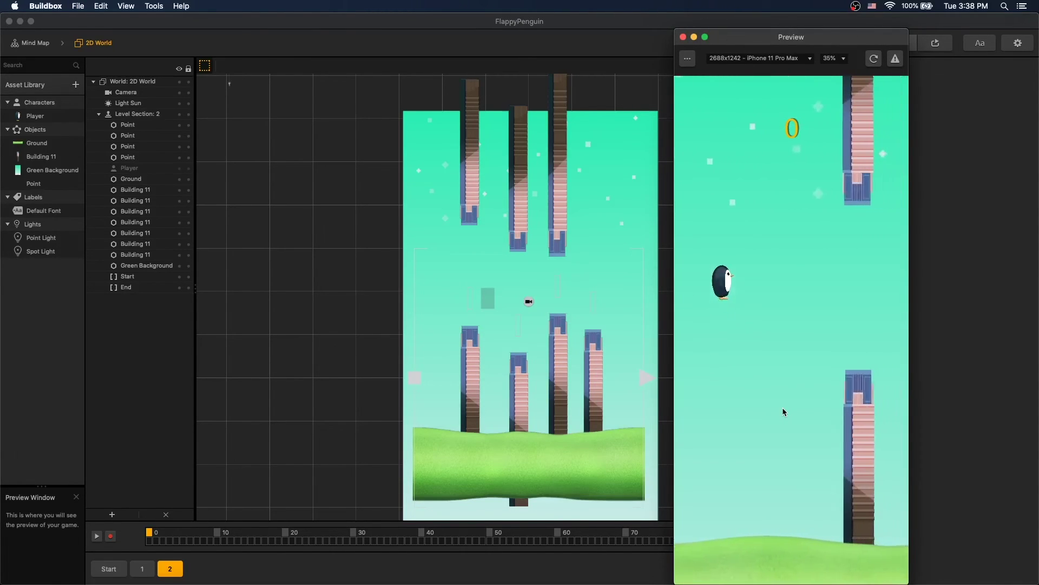
left_click(782, 411)
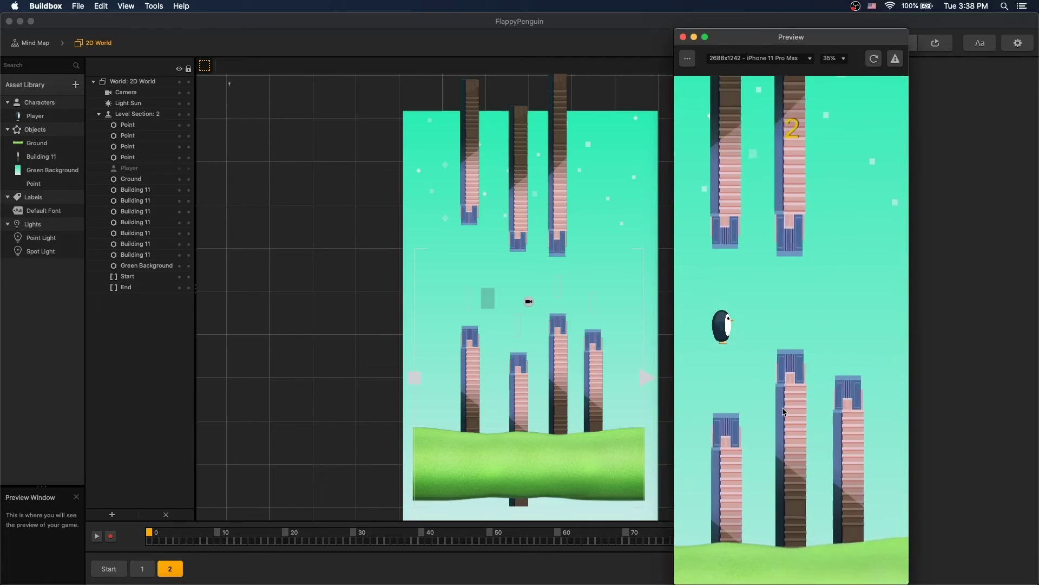
left_click(783, 411)
left_click(784, 411)
left_click(783, 411)
left_click(783, 411)
left_click(783, 412)
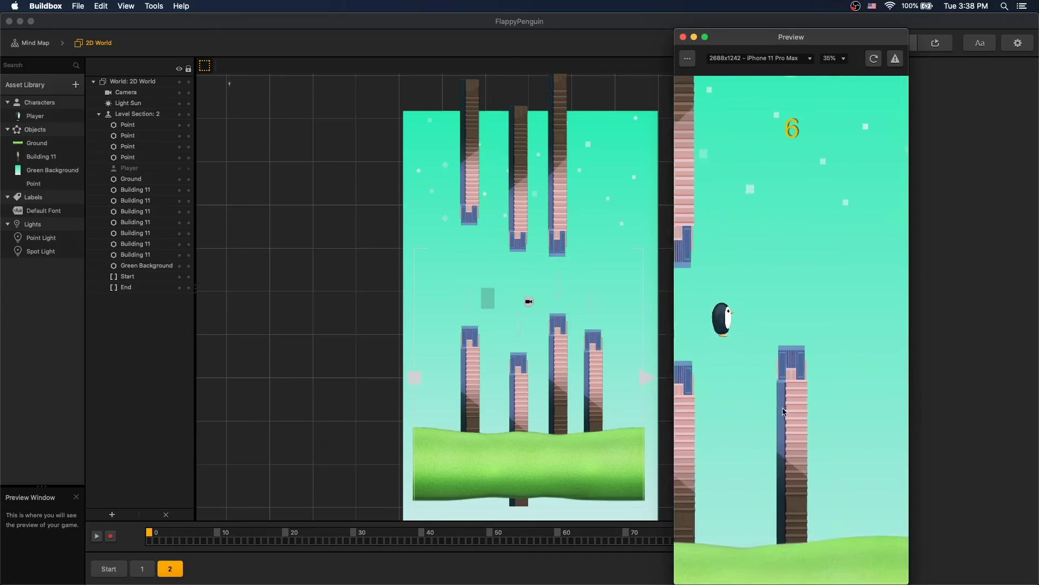
left_click(782, 411)
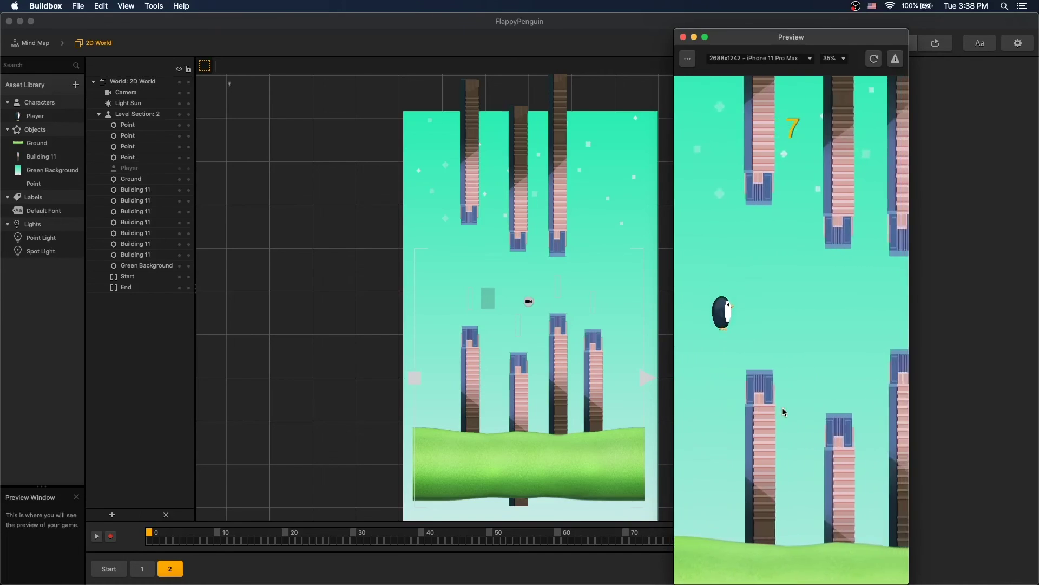
left_click(783, 411)
left_click(784, 412)
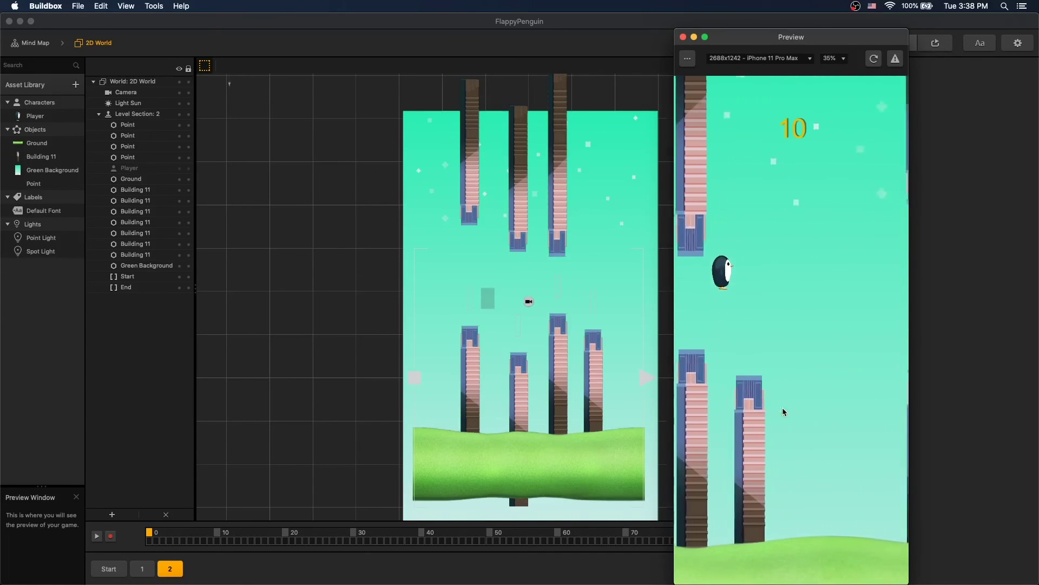
left_click(782, 411)
left_click(783, 411)
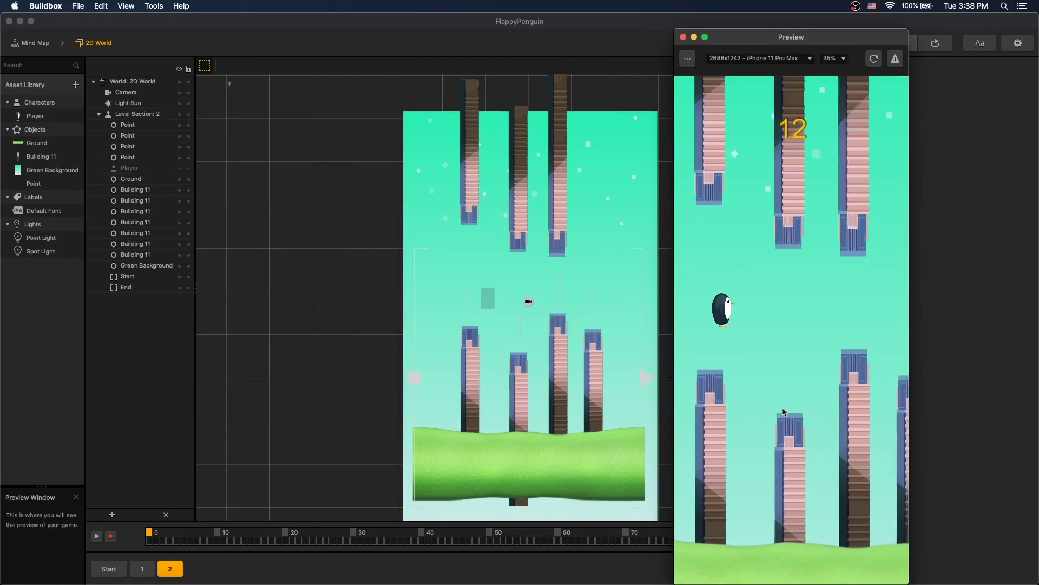